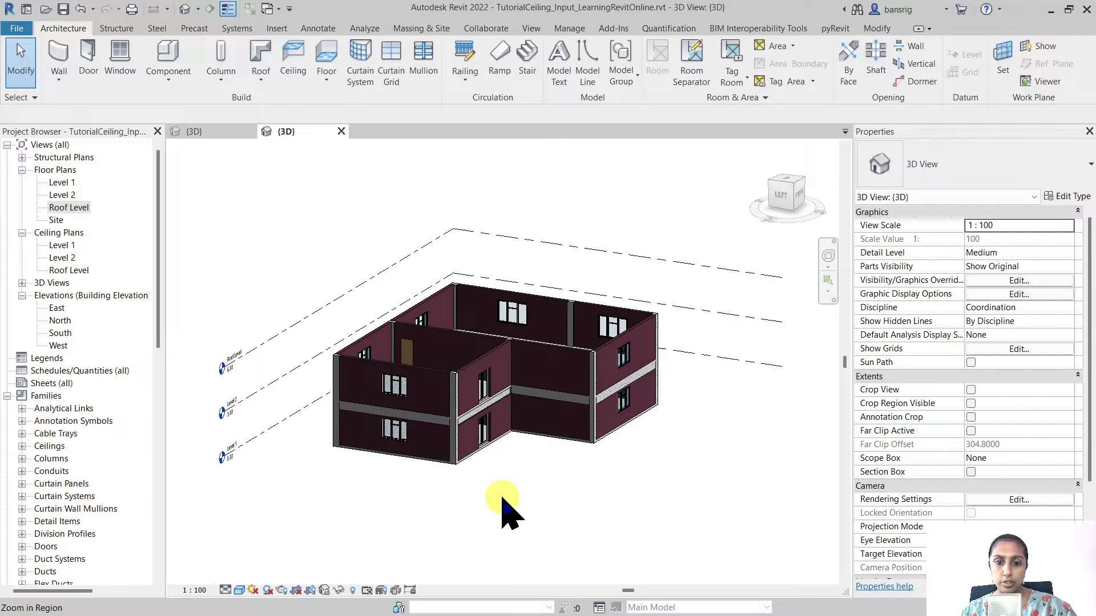
Orbit the 3D view down to a lower, front-left angle on the two-storey house.
middle_click_drag(440, 447, 421, 477, "shift")
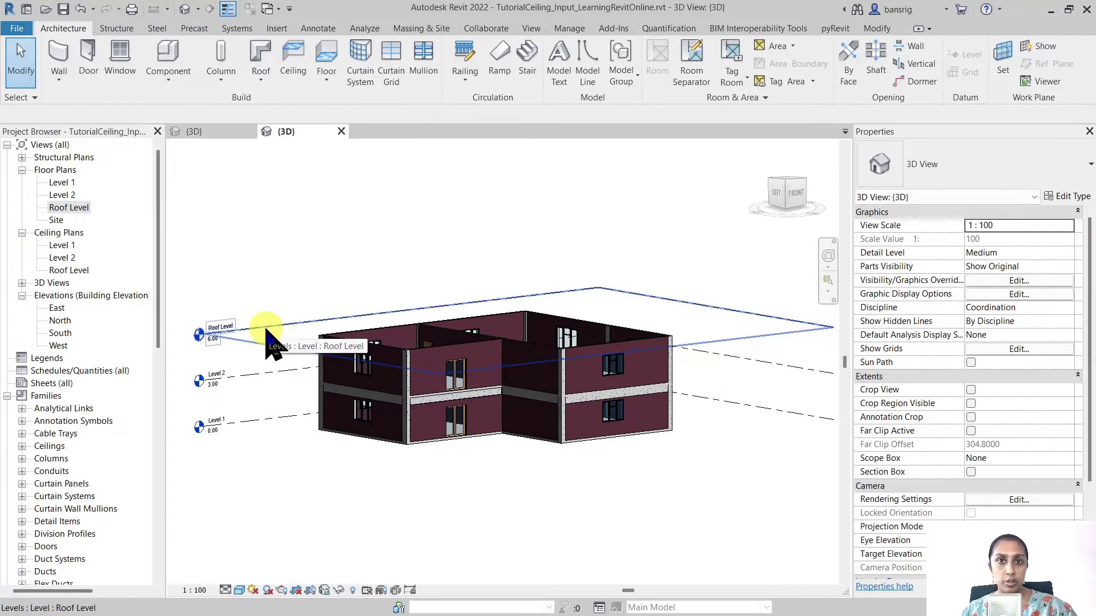
Open the Roof Level plan, frame the house, and start a Roof by Footprint sketch.
double_click(63, 207)
scroll(404, 386, "up", 4)
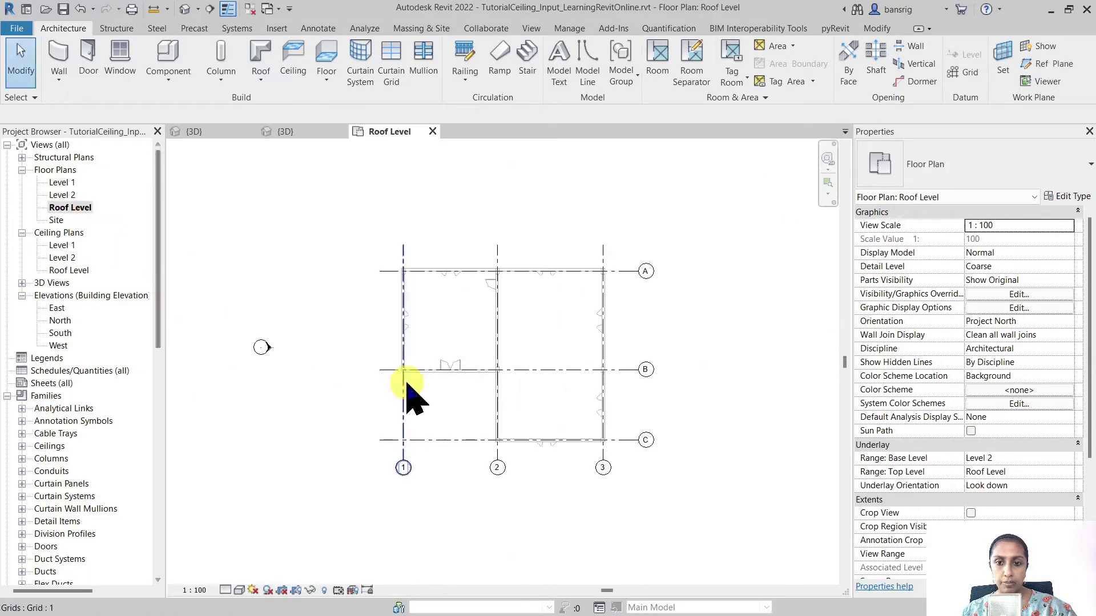
middle_click_drag(448, 388, 402, 408)
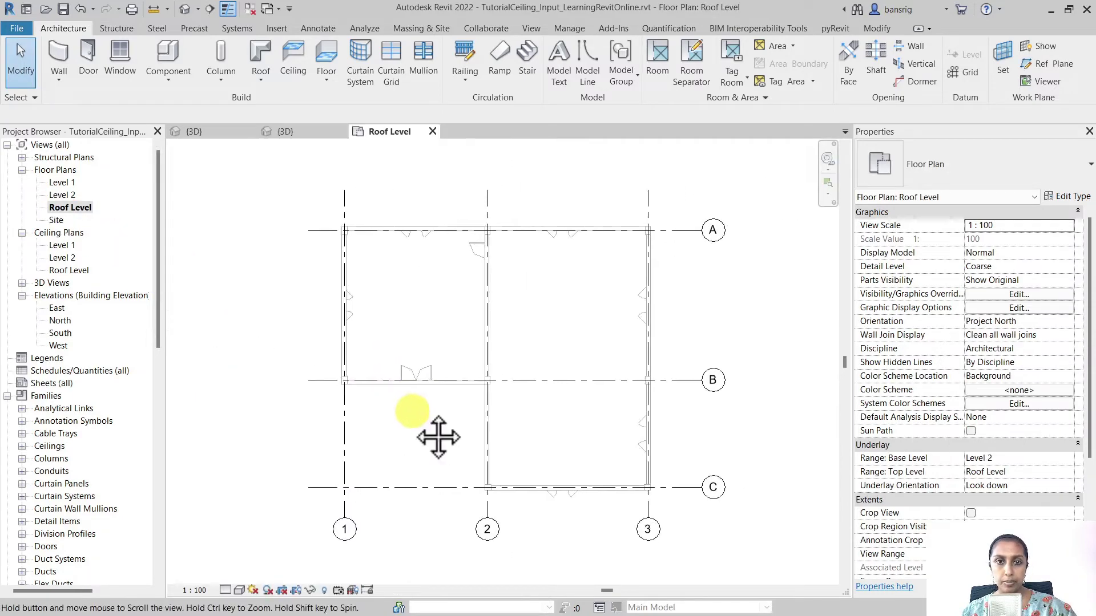
left_click(262, 80)
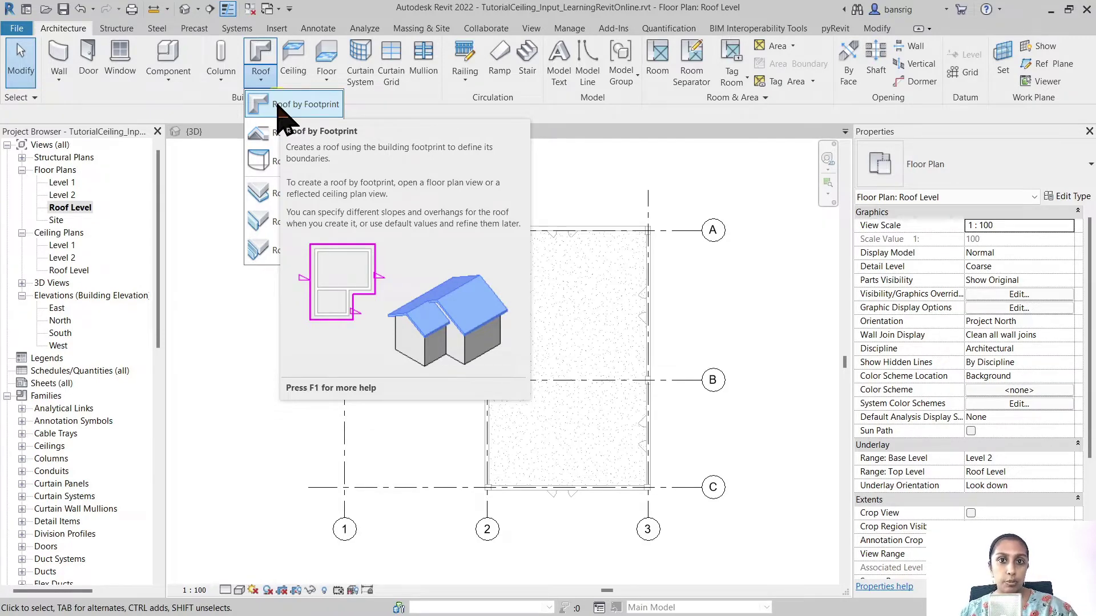
left_click(303, 104)
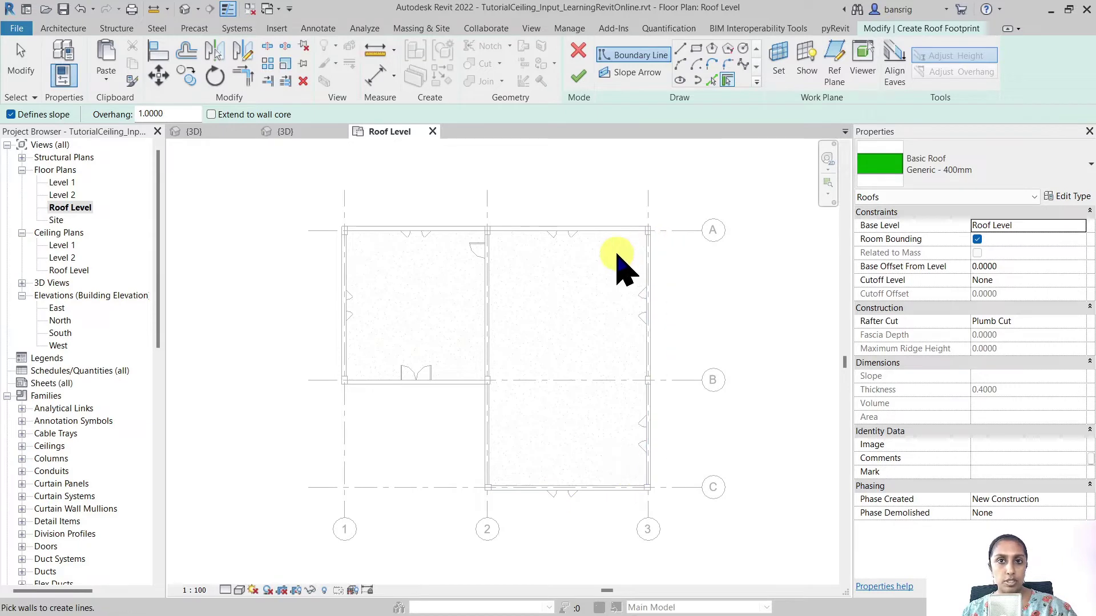
With Extend into wall core on and overhang 1.0000, pick the six exterior walls as boundaries.
double_click(150, 114)
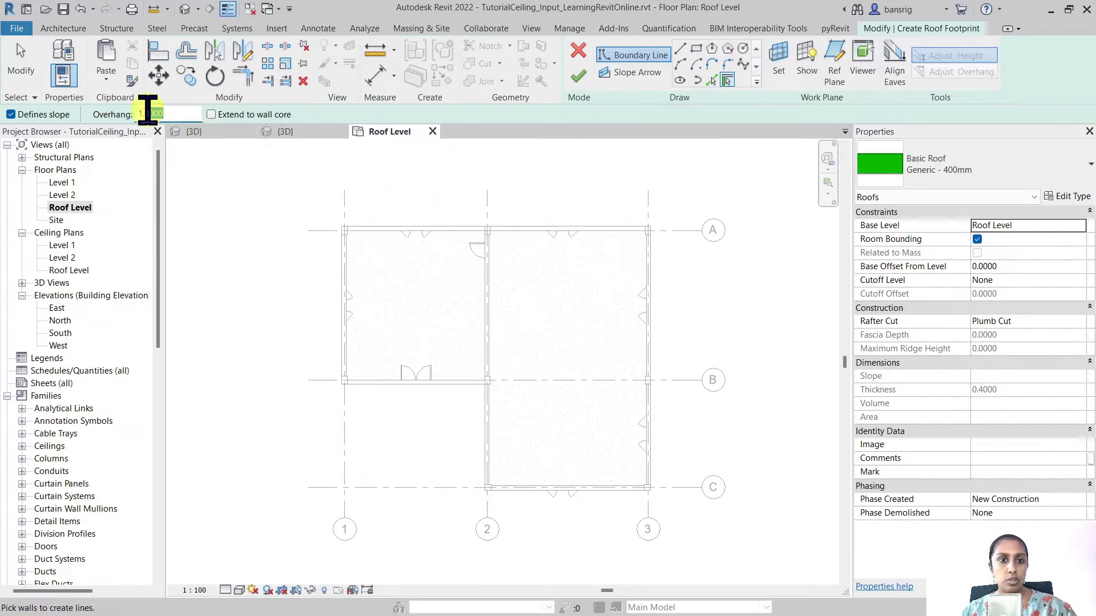
left_click(211, 115)
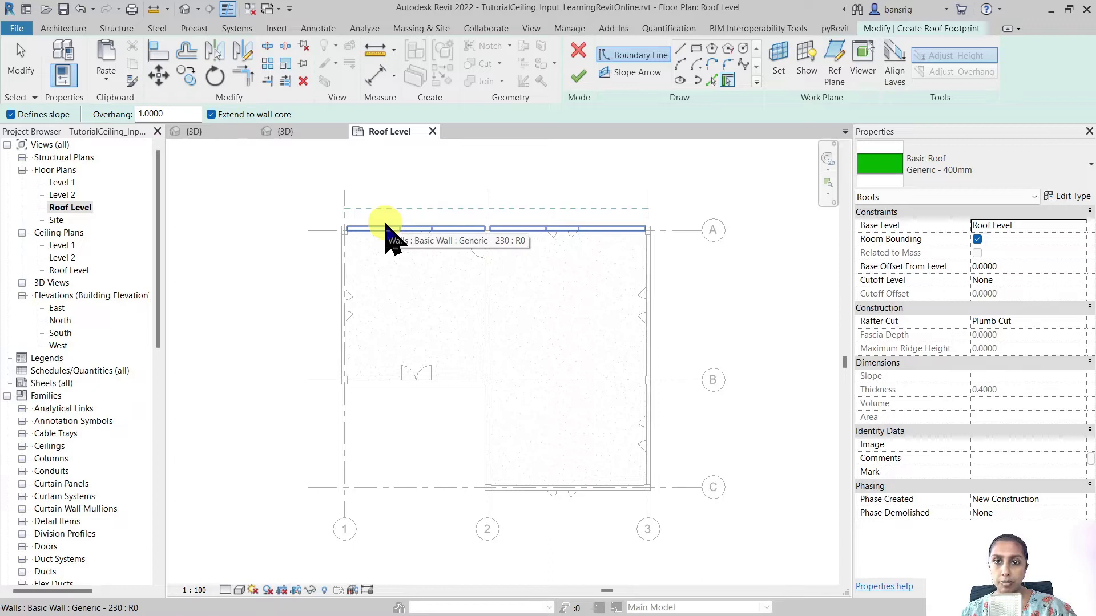
left_click(385, 228)
left_click(346, 280)
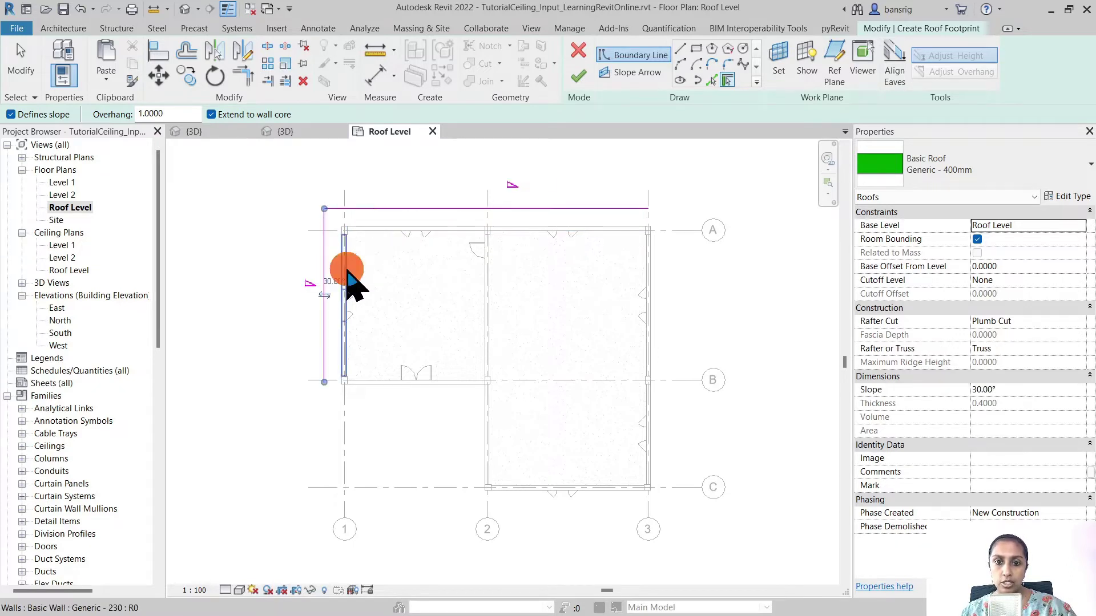
left_click(363, 384)
left_click(482, 445)
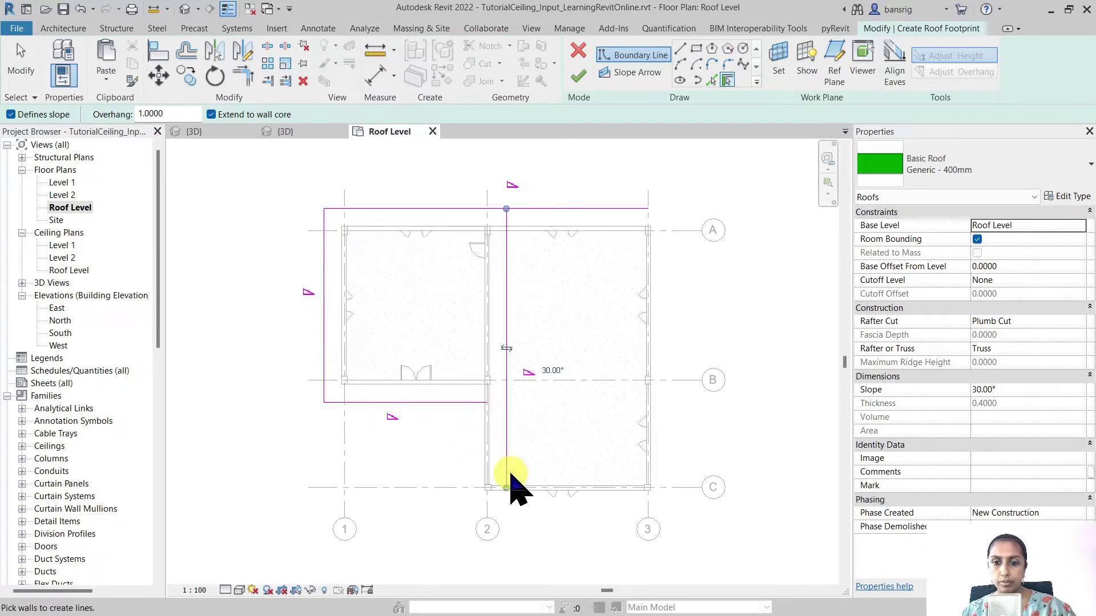
left_click(571, 491)
left_click(649, 405)
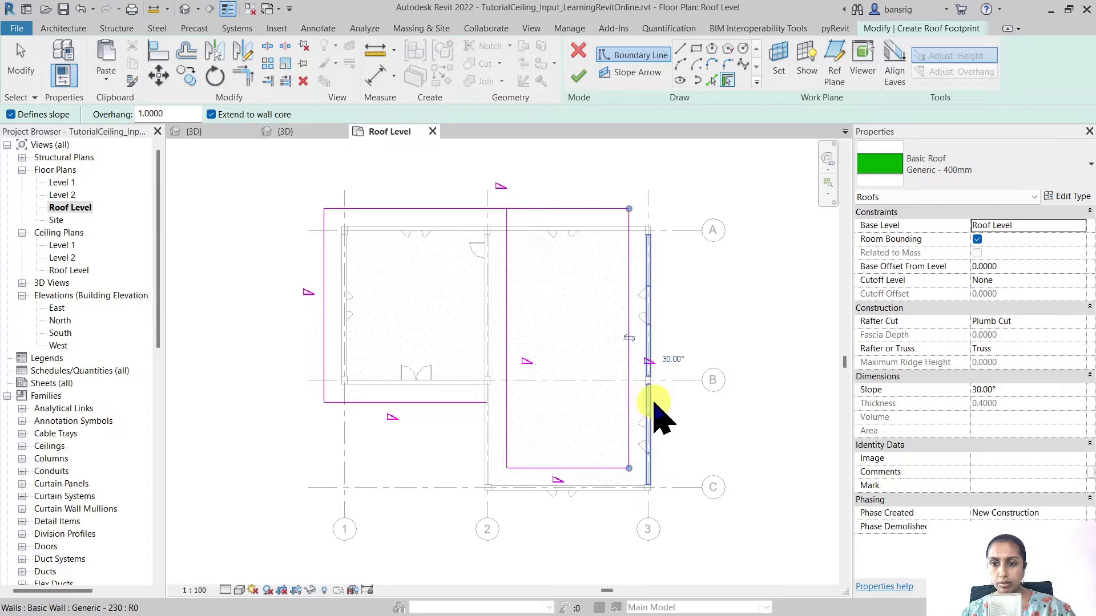
key("Escape")
Trim/Extend to Corner the two overlapping boundary lines at the inner corner of the L.
left_click(639, 368)
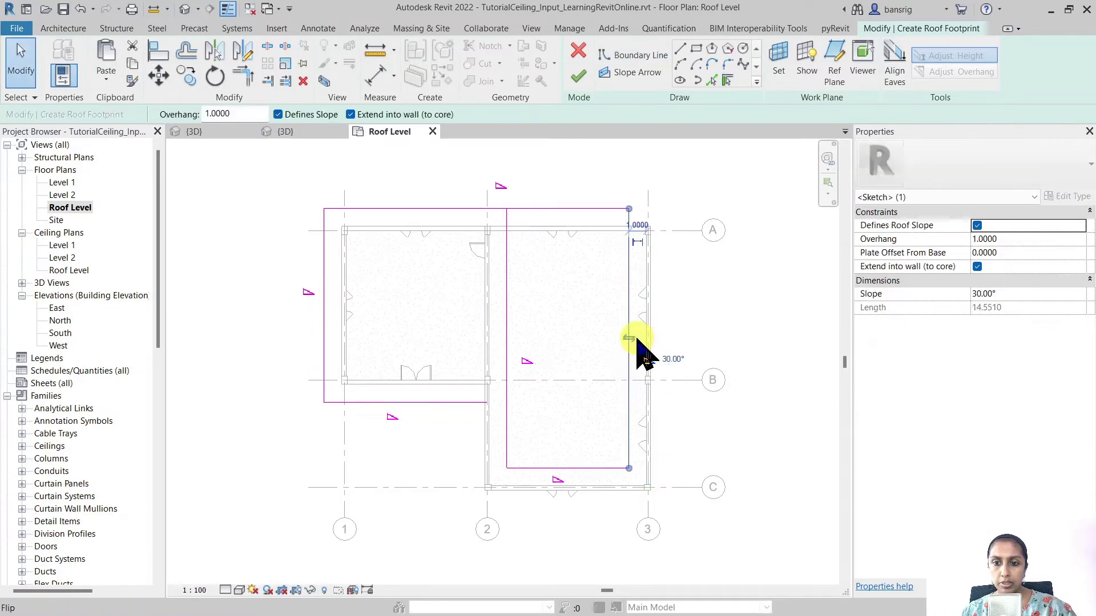
left_click(505, 455)
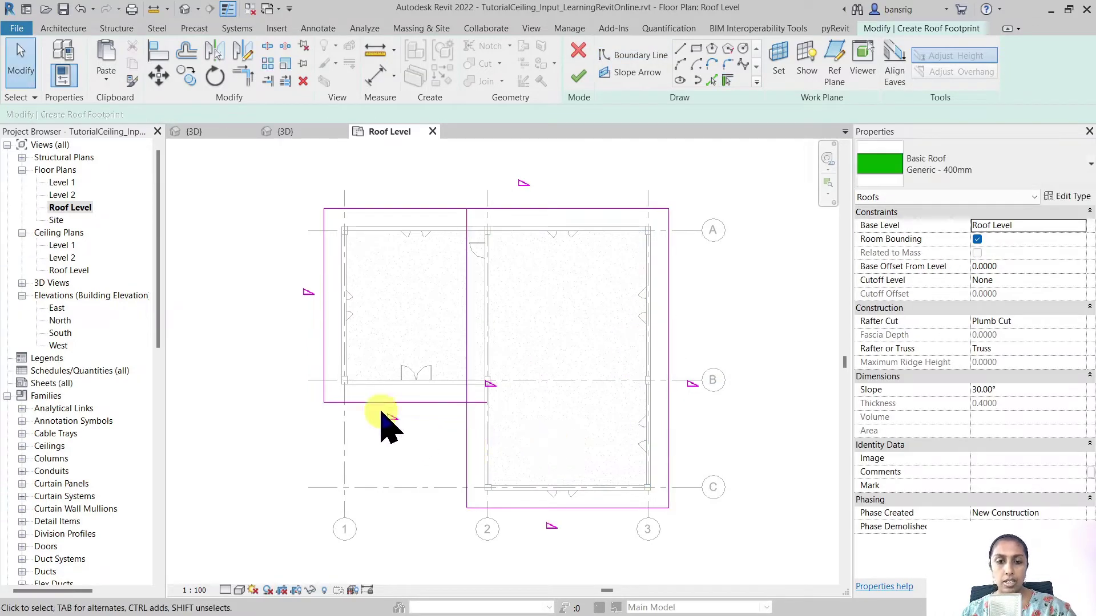
left_click(244, 75)
left_click(419, 404)
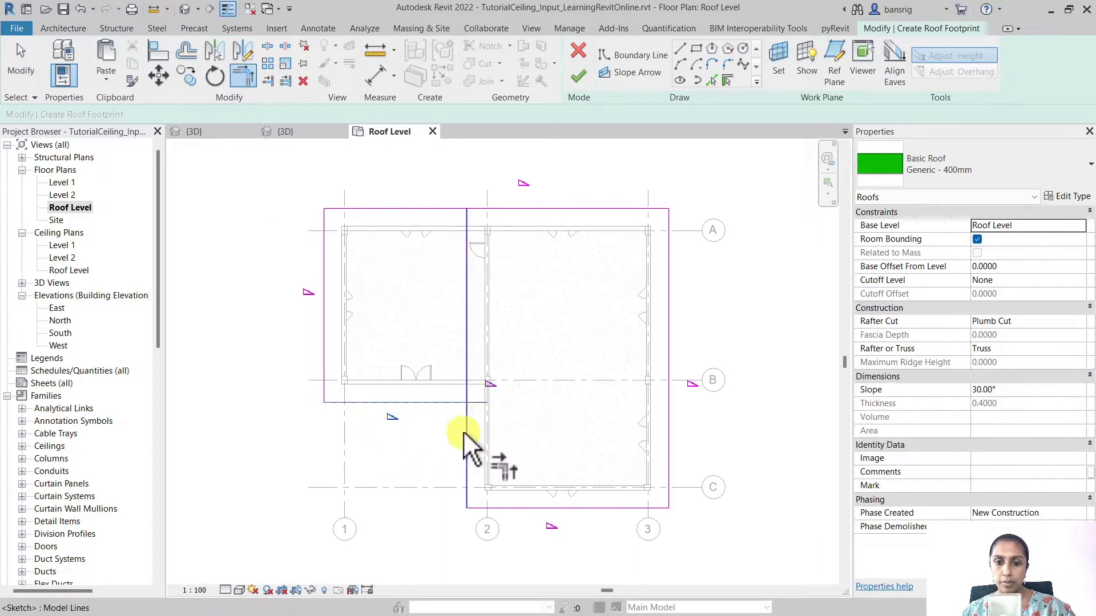
left_click(466, 438)
key("Escape")
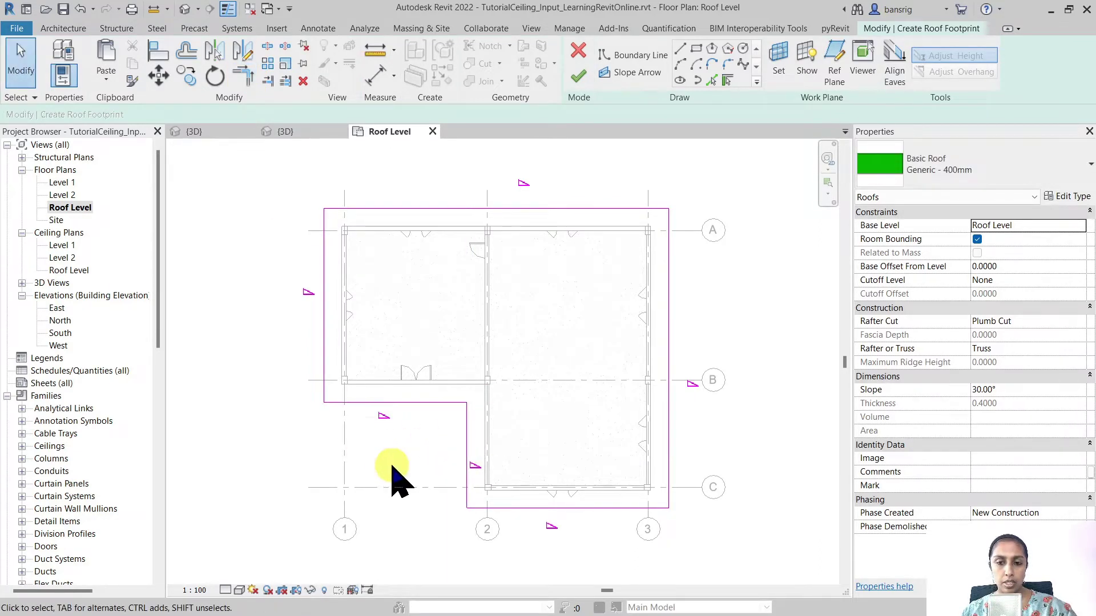
mouse_move(391, 477)
middle_mouse_down()
mouse_move(411, 477)
mouse_move(386, 465)
middle_mouse_up()
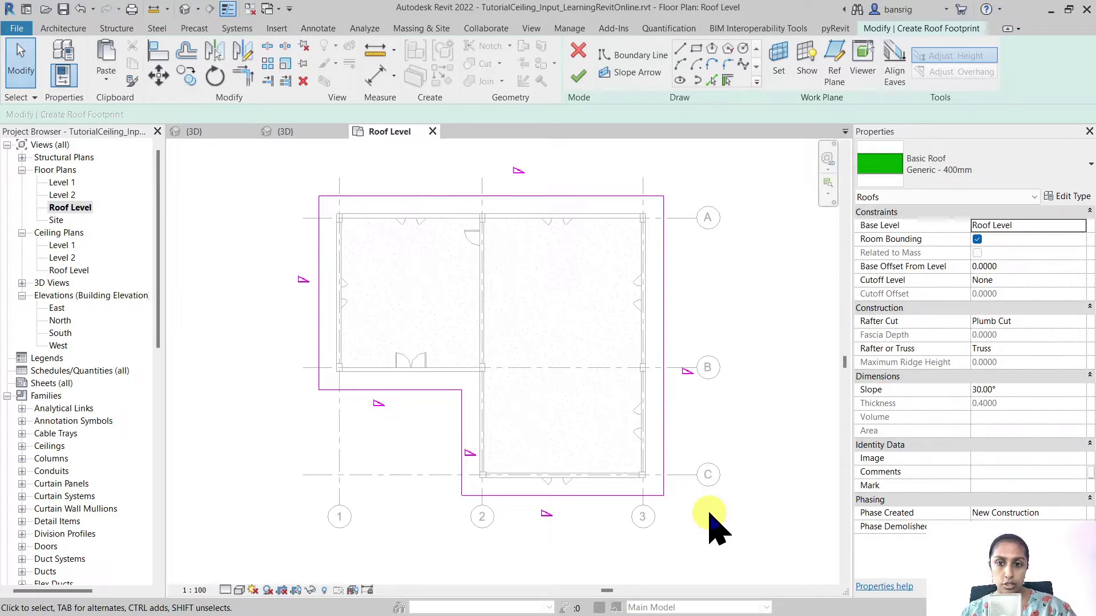
Check the slope and overhang of the top, left and right boundary lines, then edit the roof Slope.
left_click(427, 197)
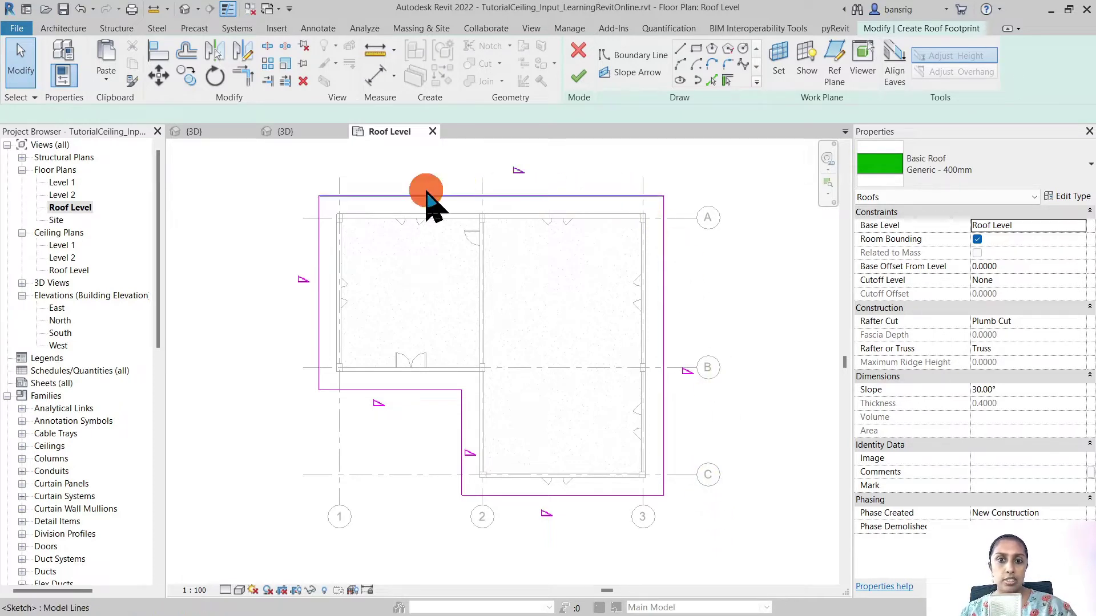
left_click(319, 258)
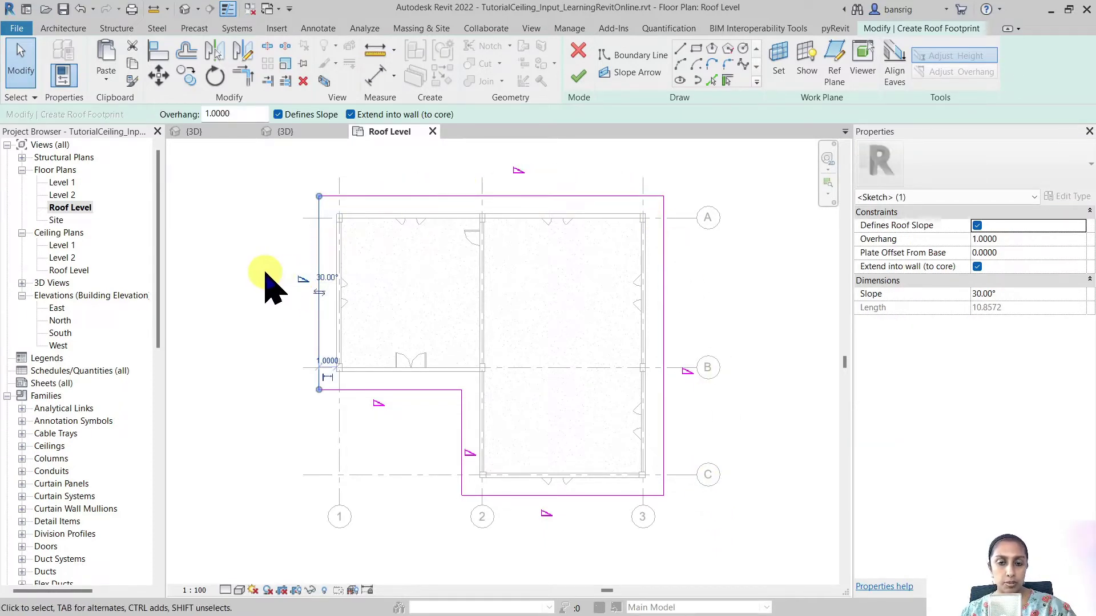
left_click(256, 329)
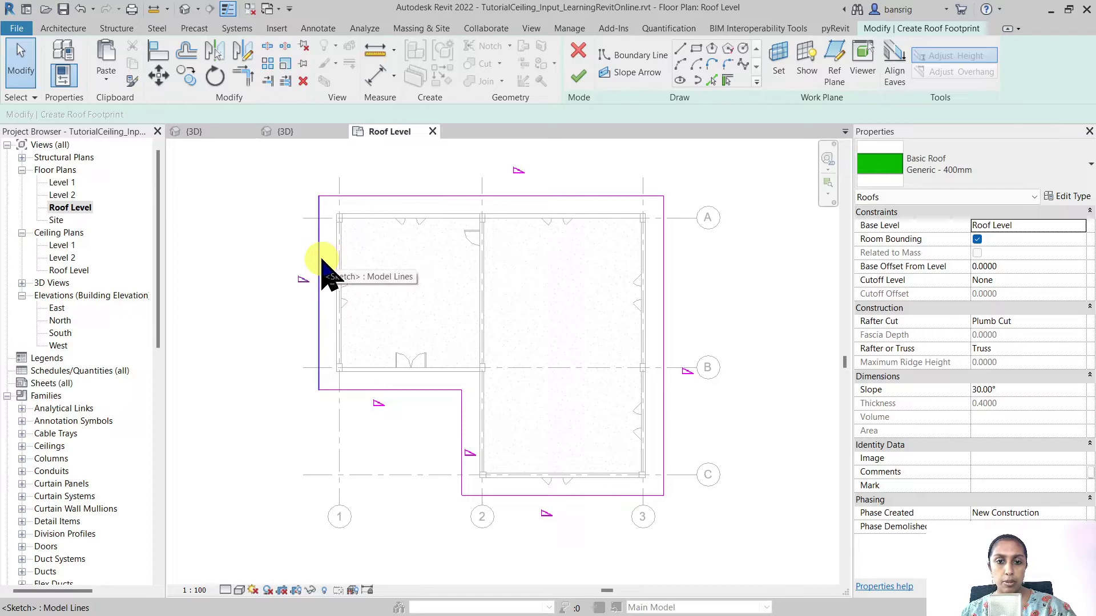
left_click(319, 279)
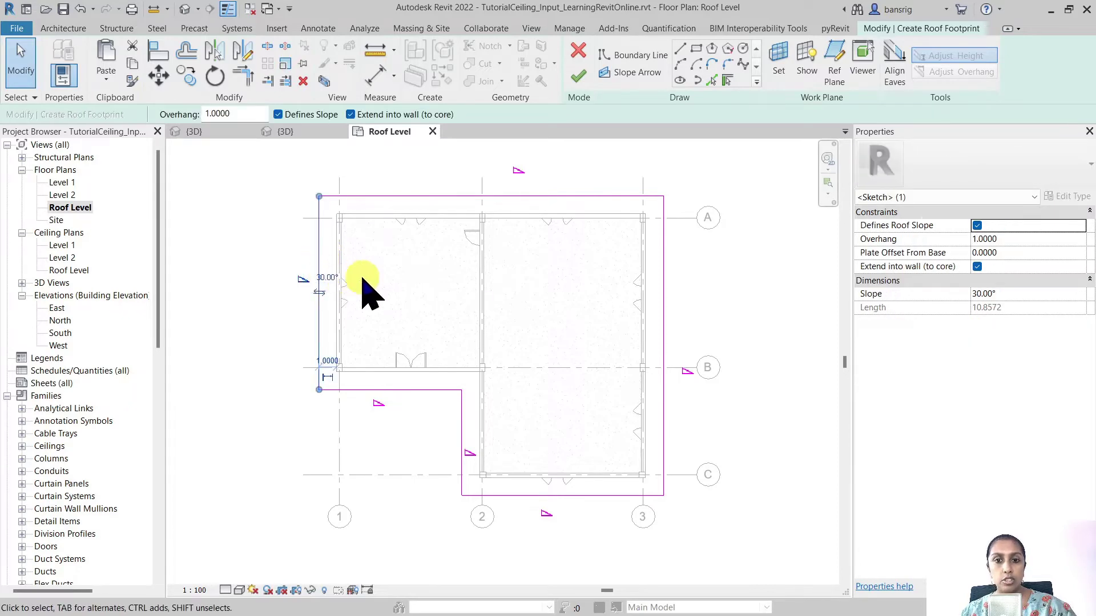
left_click(391, 176)
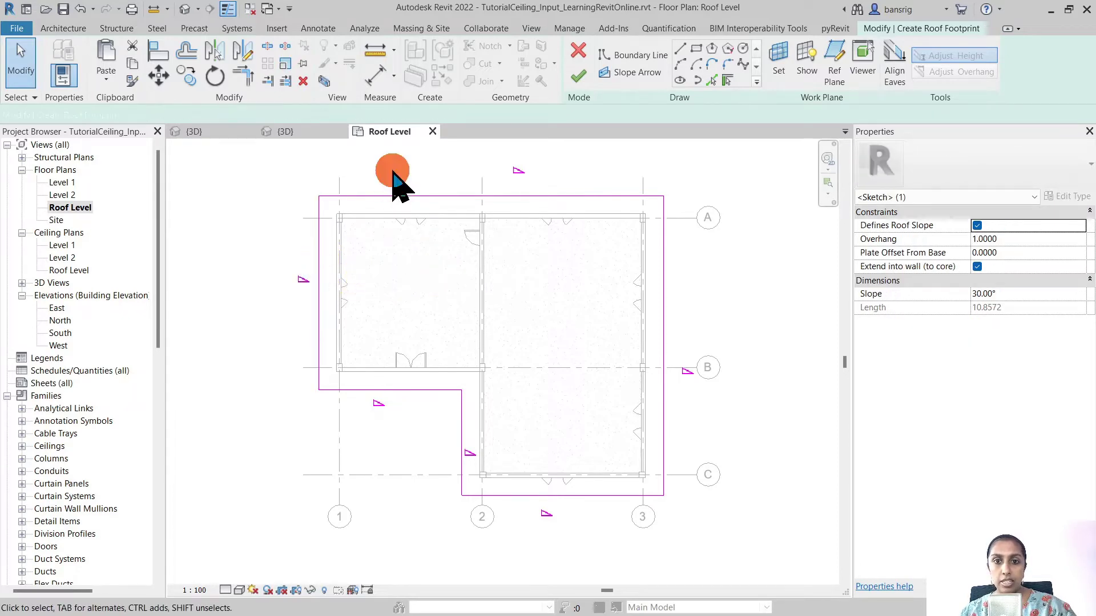
left_click(664, 350)
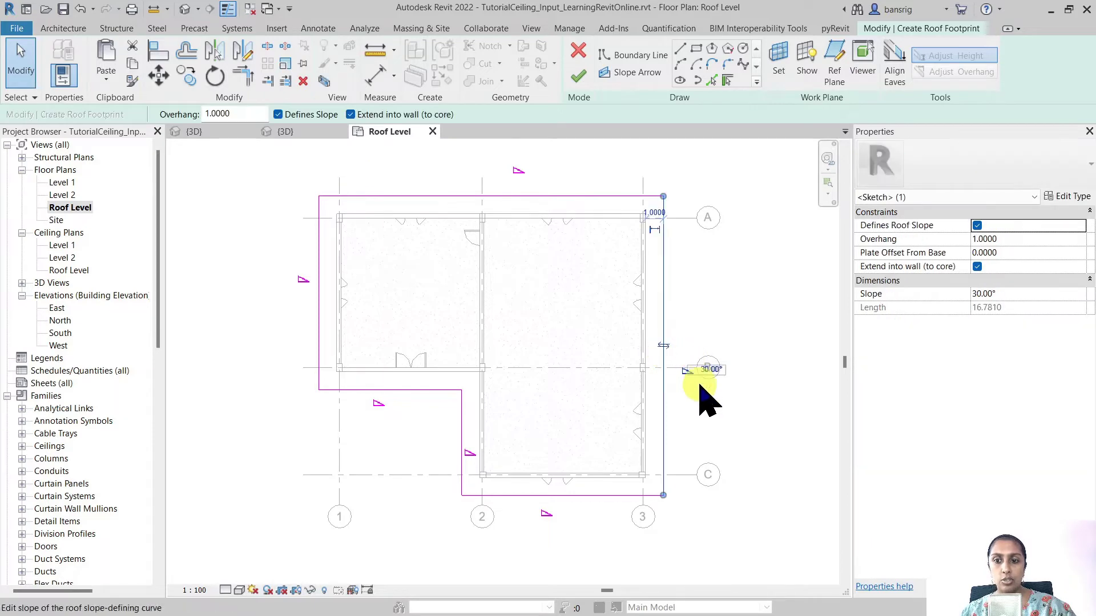
left_click(708, 423)
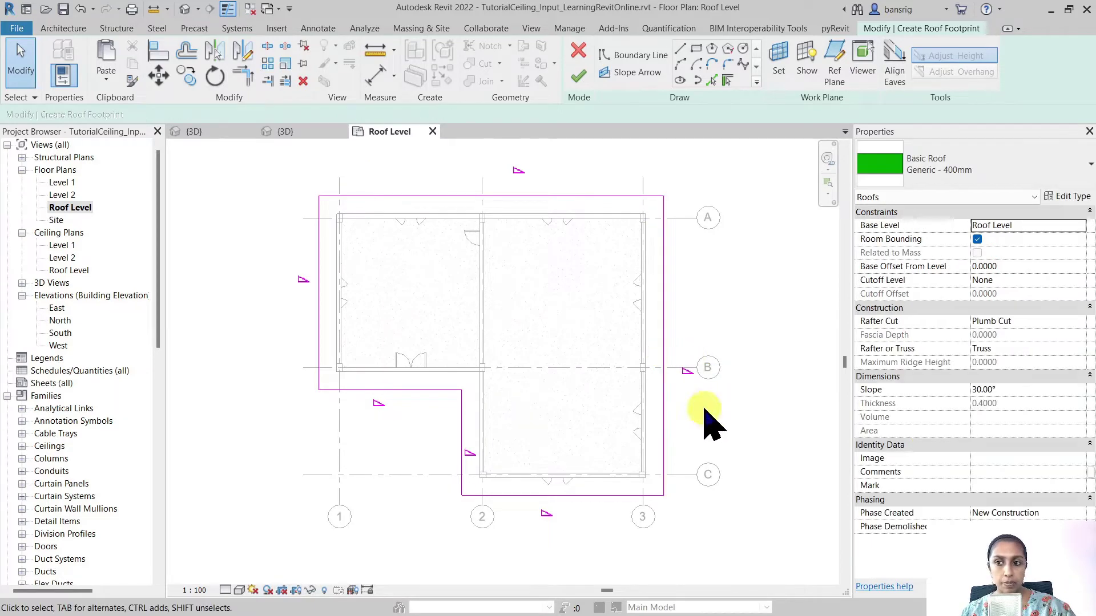
left_click(1014, 391)
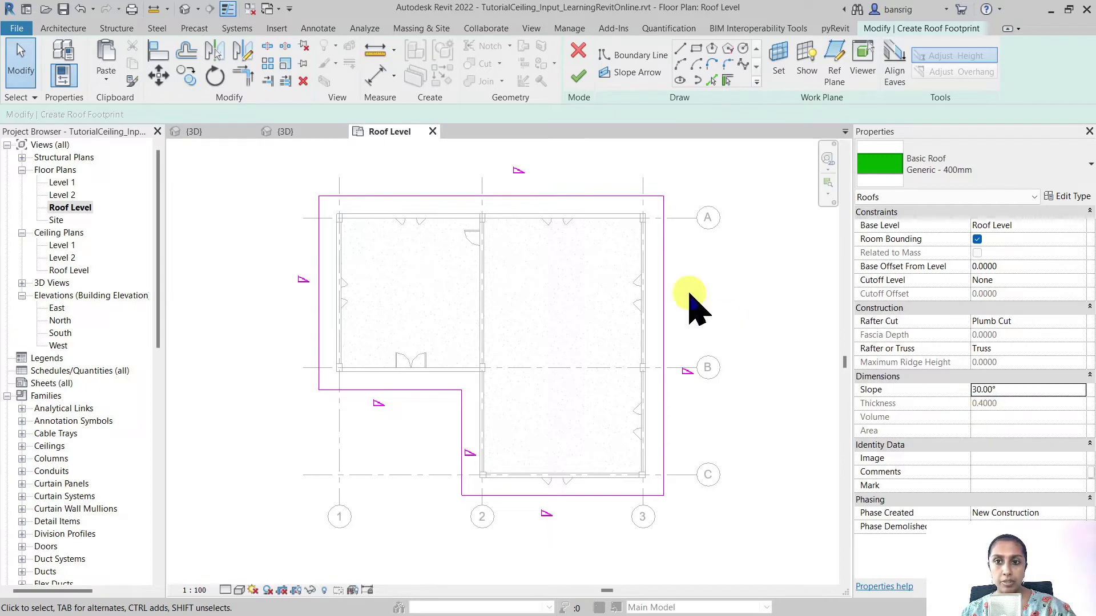
Finish the footprint sketch to create the roof and view it in the default 3D view.
left_click(578, 76)
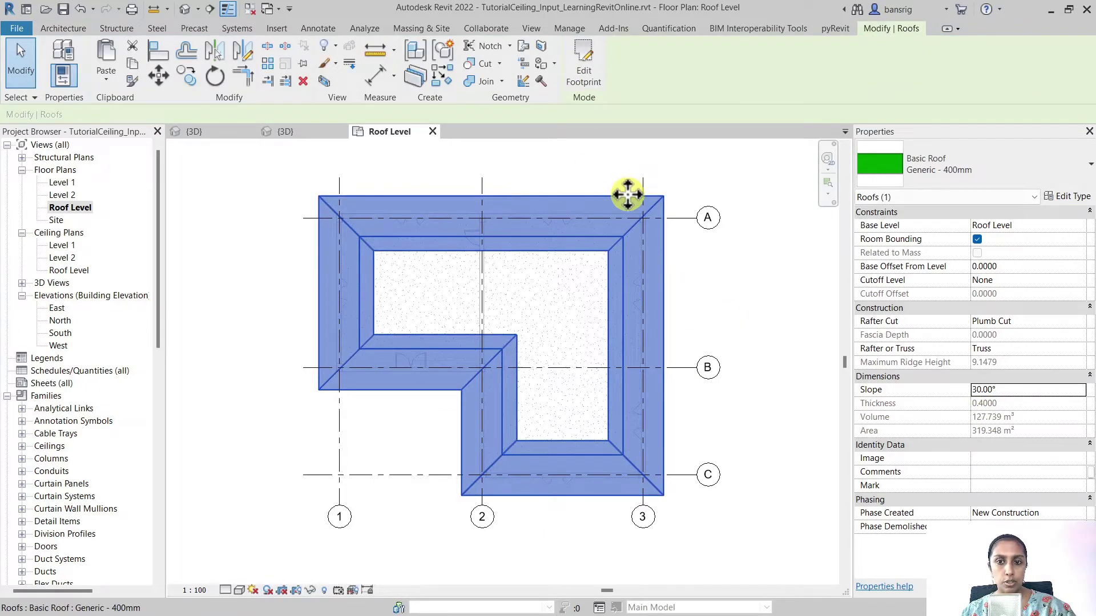
left_click(185, 9)
middle_click_drag(518, 448, 563, 453, "shift")
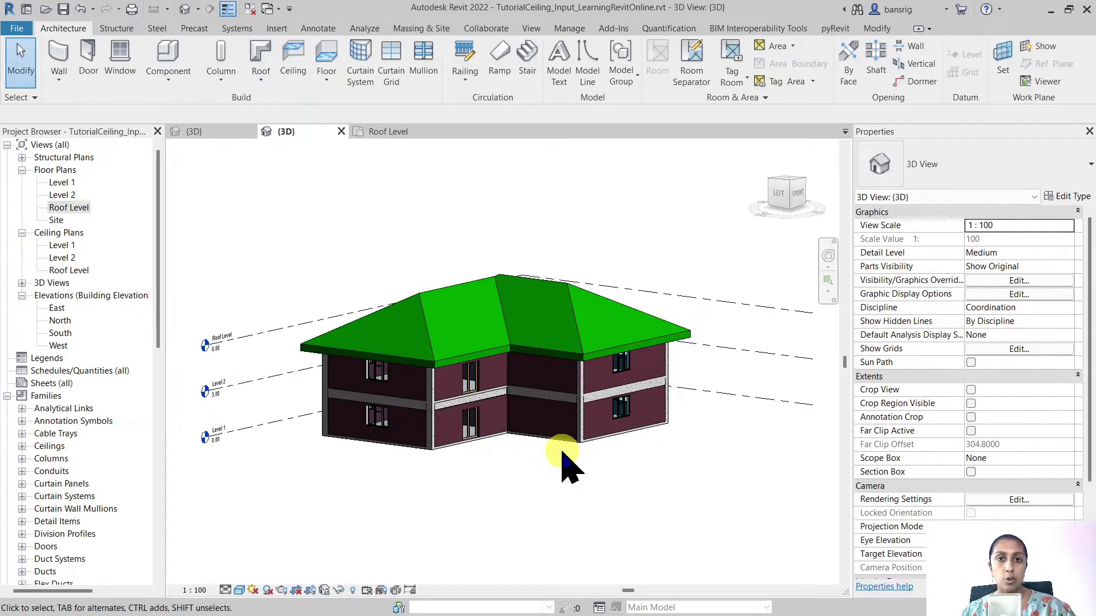
Change the selected roof's slope to 20.00° and inspect the flatter roof.
left_click(430, 317)
left_click(1014, 389)
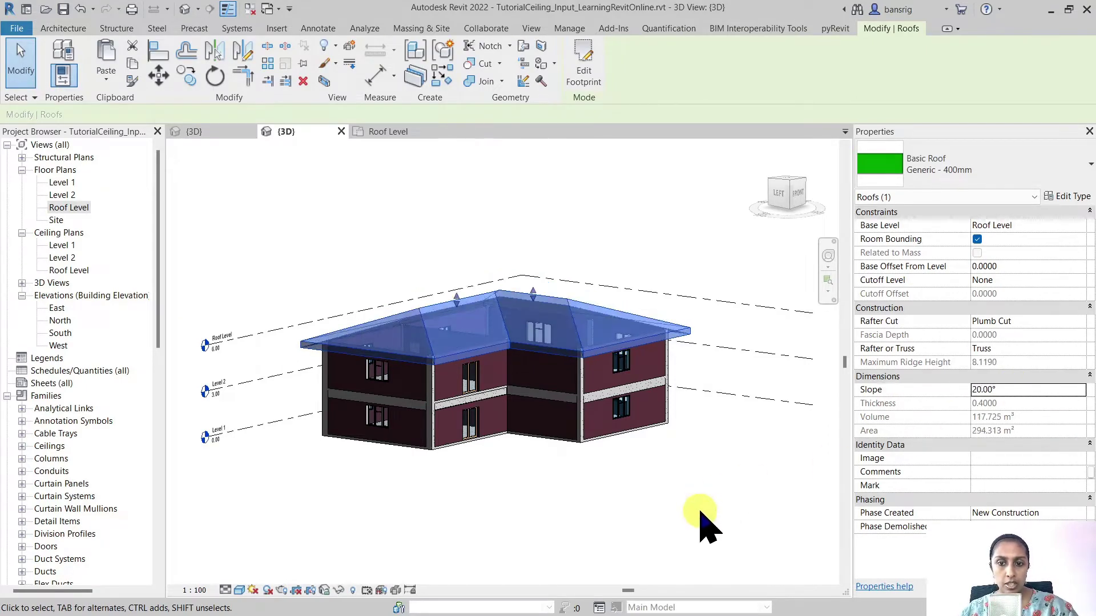
mouse_move(593, 505)
middle_mouse_down("shift")
mouse_move(712, 488)
mouse_move(629, 487)
mouse_move(589, 499)
mouse_move(588, 511)
middle_mouse_up("shift")
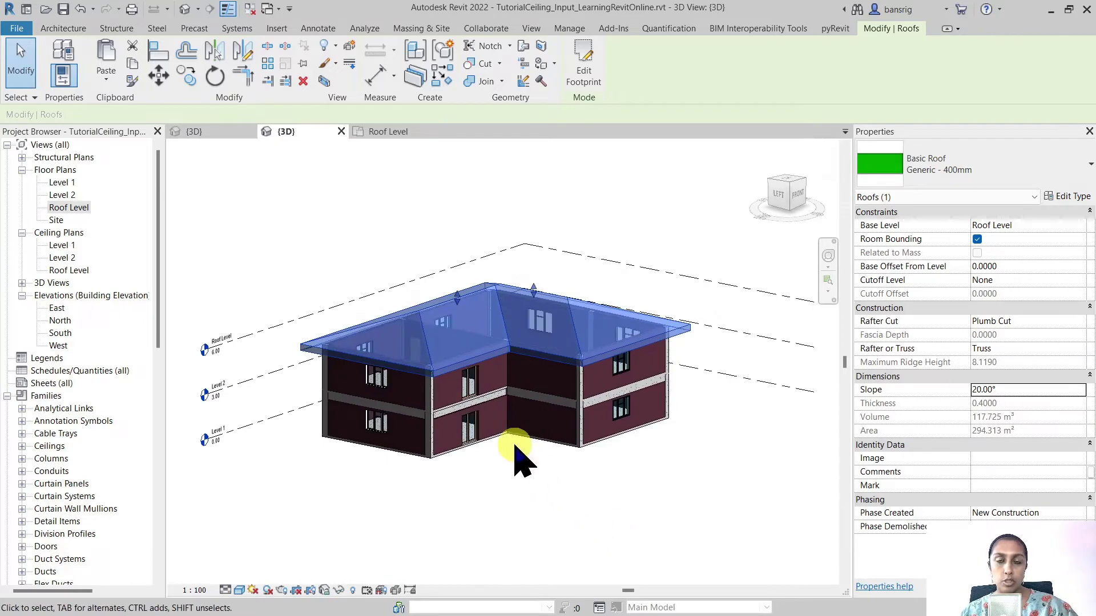
scroll(513, 451, "up", 4)
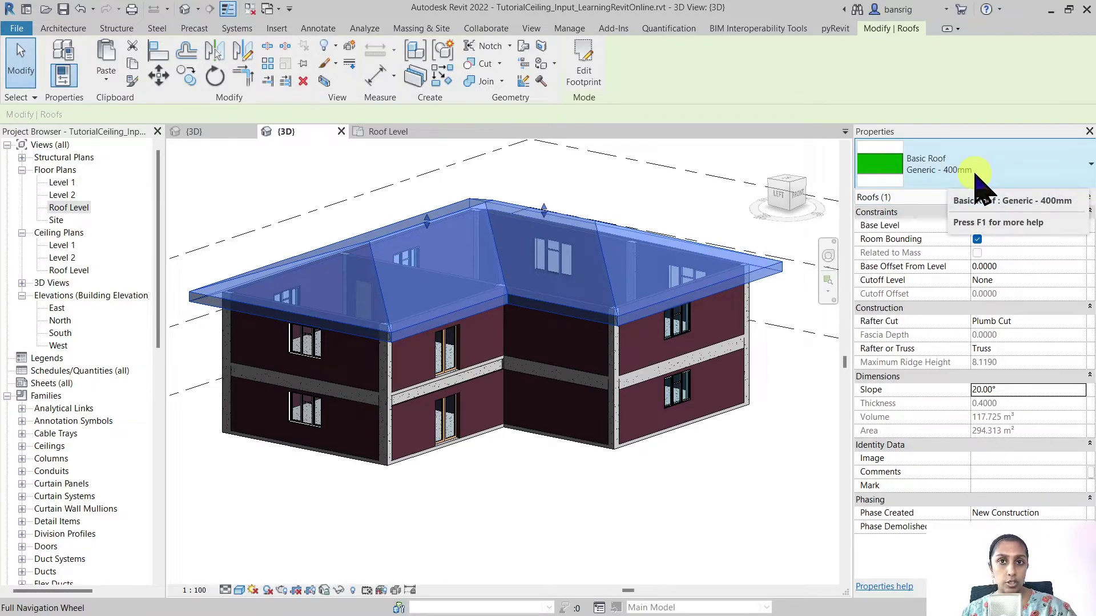
Duplicate the Generic - 400mm roof type as 'Concrete Roof 150mm'.
left_click(1068, 196)
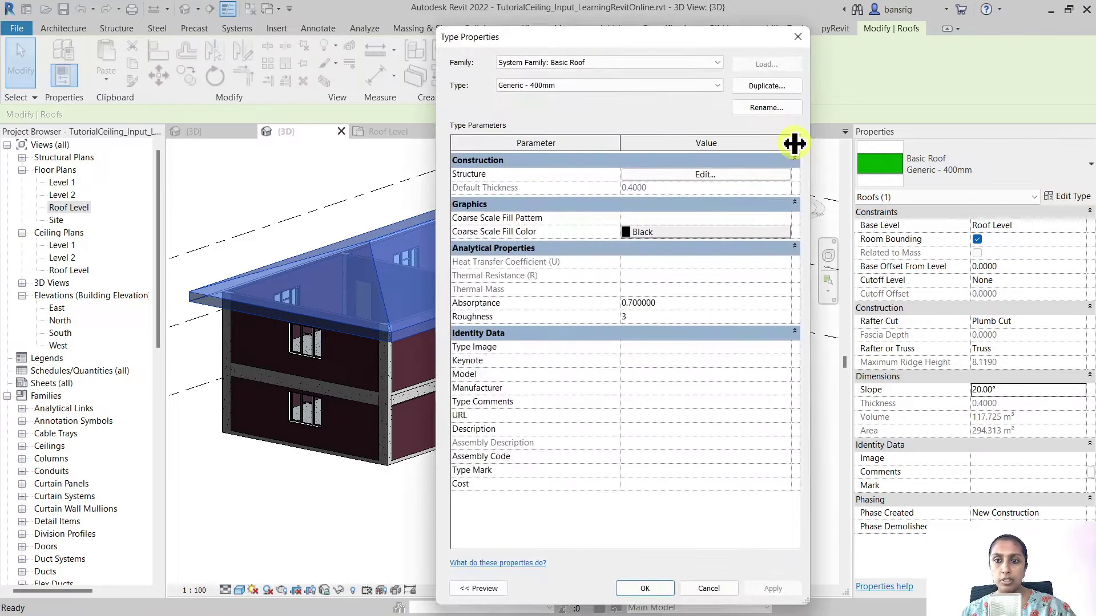
left_click(770, 87)
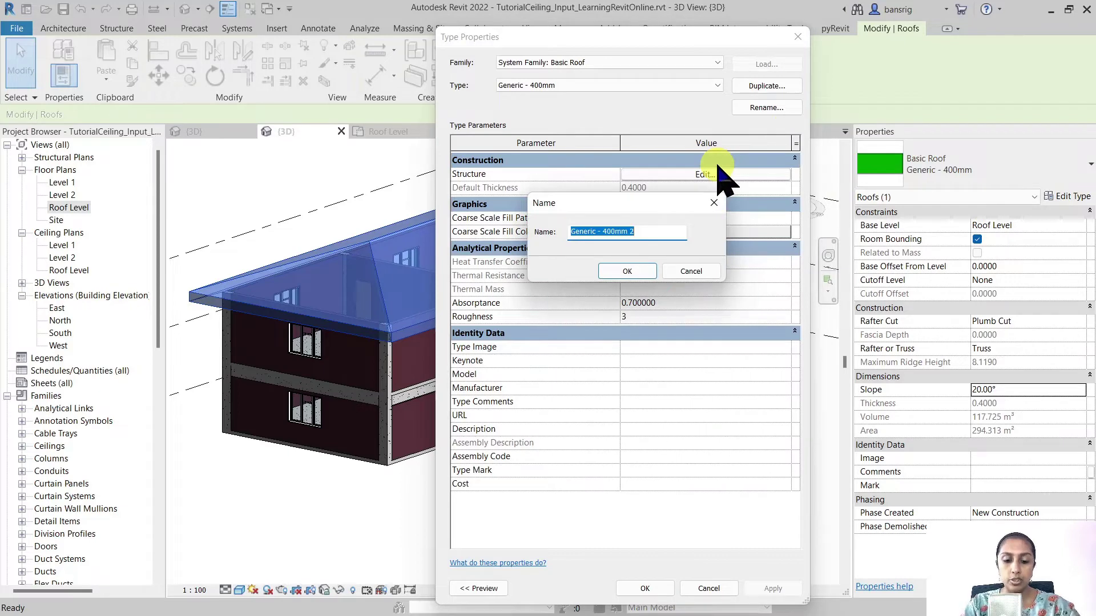
type("Cl")
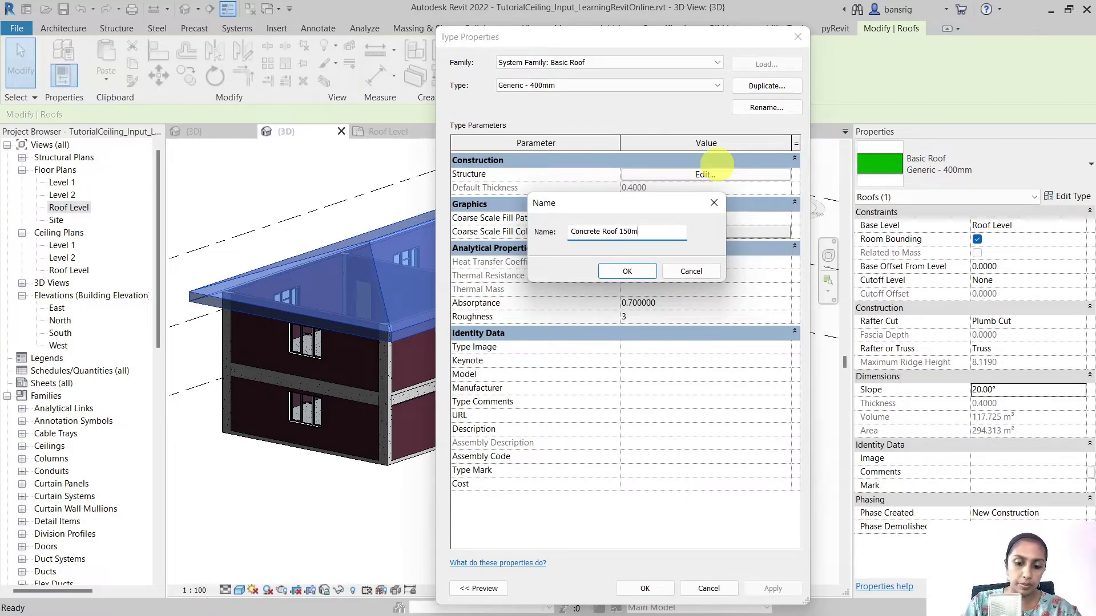
left_click(638, 272)
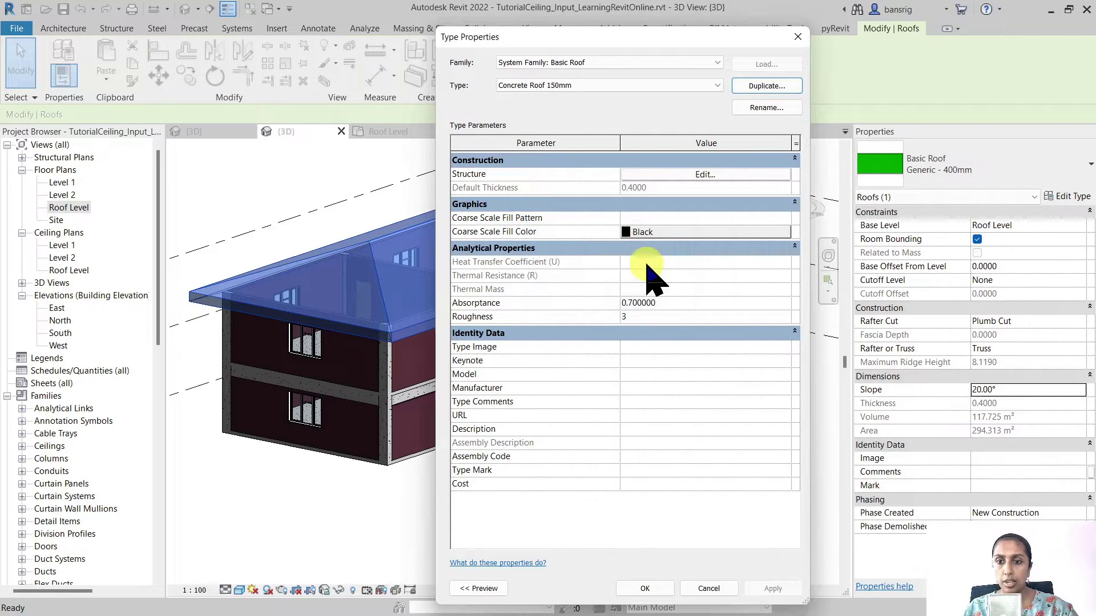
Set the Structure layer to 0.15 thick with material Concrete, Cast In Situ.
left_click(681, 177)
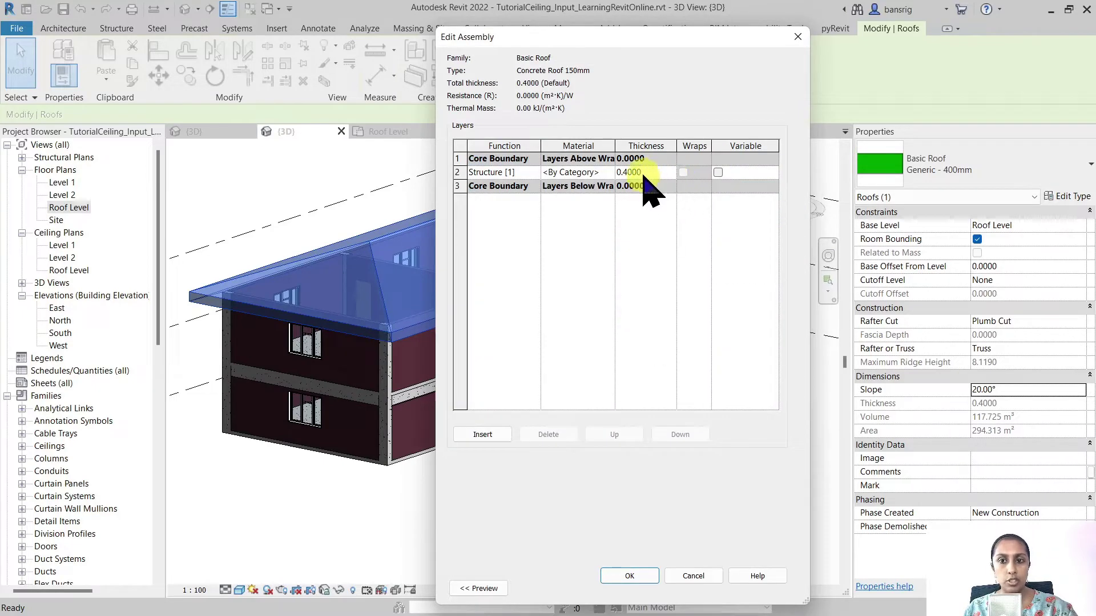
left_click(656, 171)
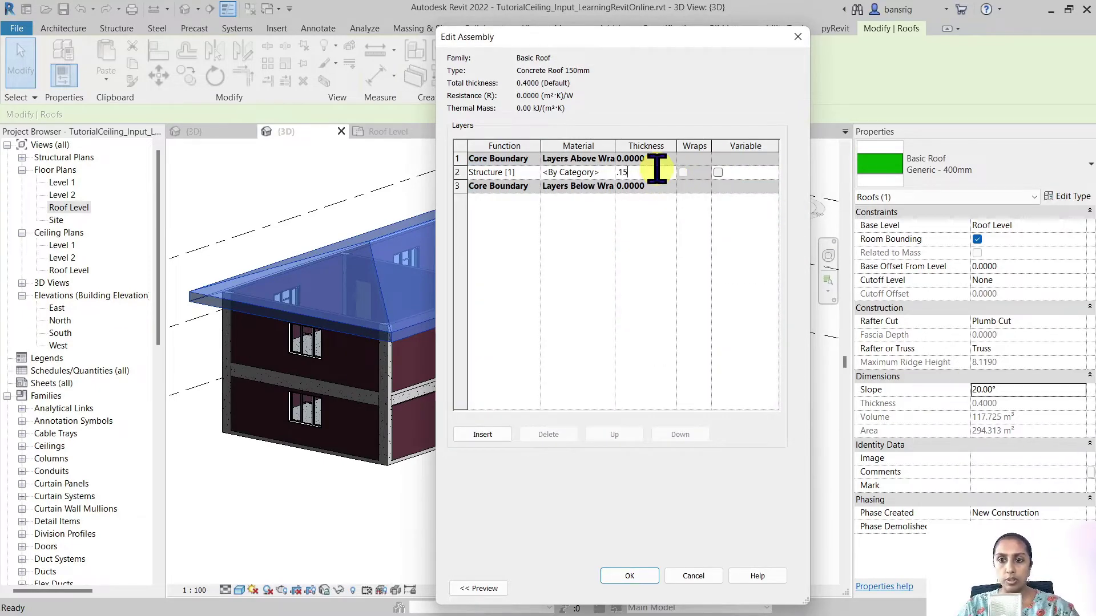
left_click(593, 172)
left_click(609, 173)
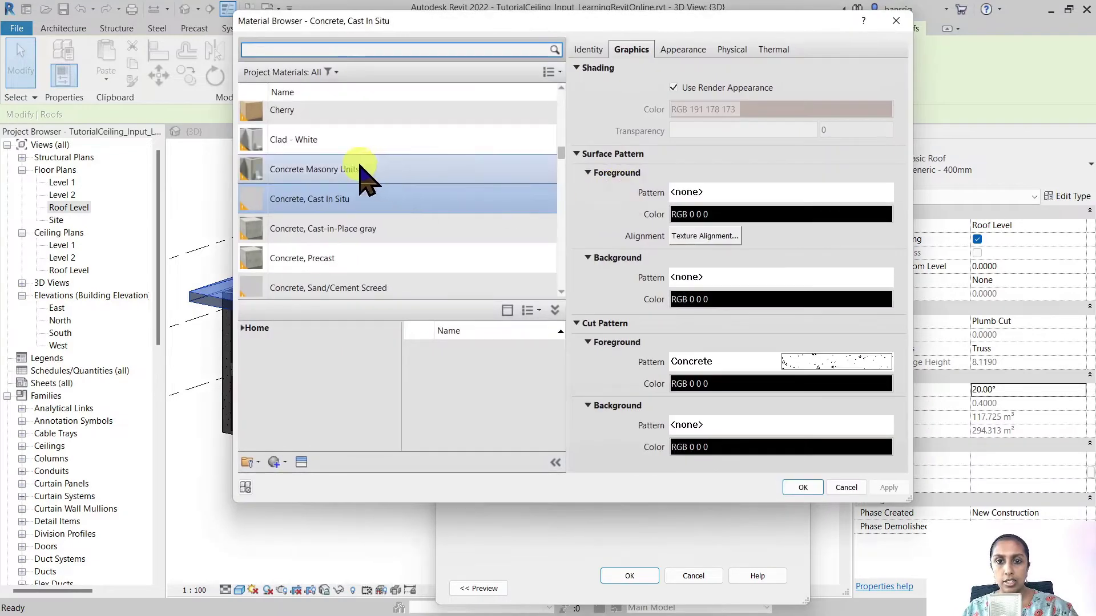
left_click(803, 487)
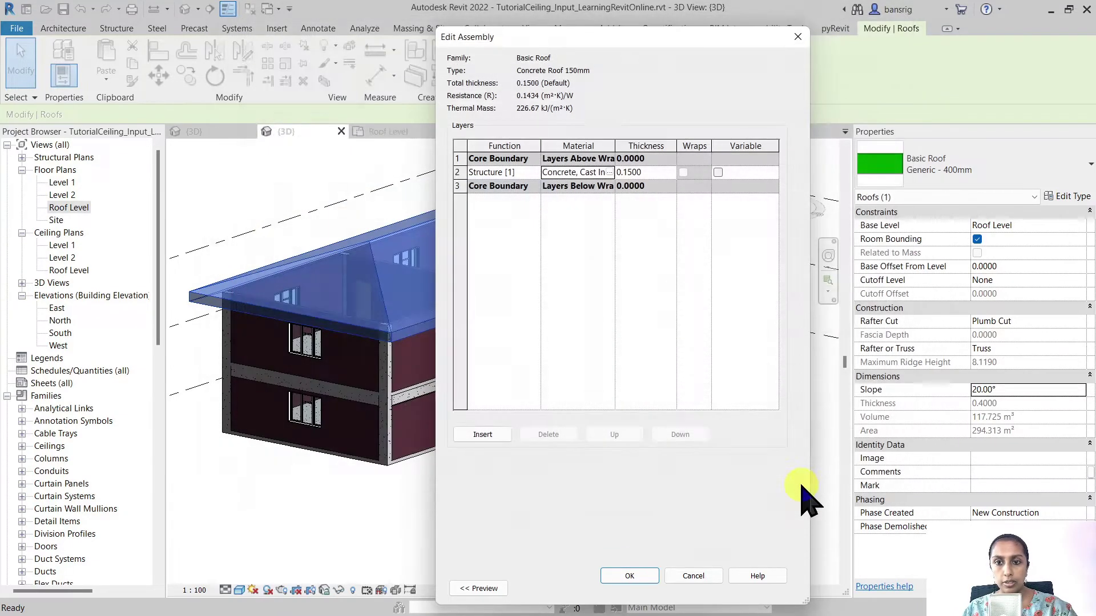
Insert a test Structure layer, move it across the core boundary and back, delete it, and confirm.
left_click(483, 435)
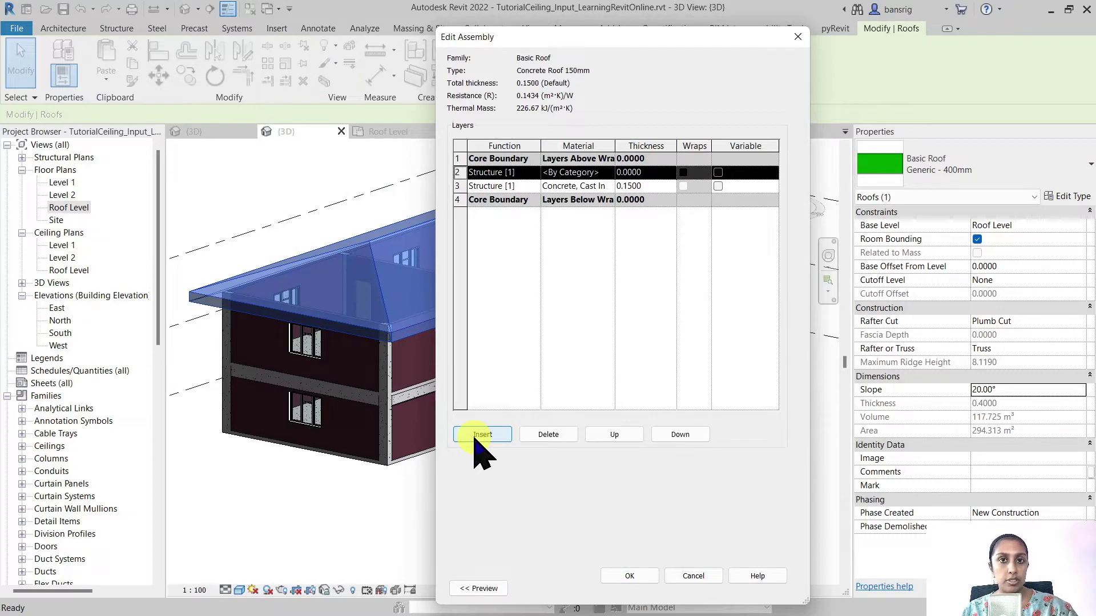
left_click(502, 173)
left_click(533, 173)
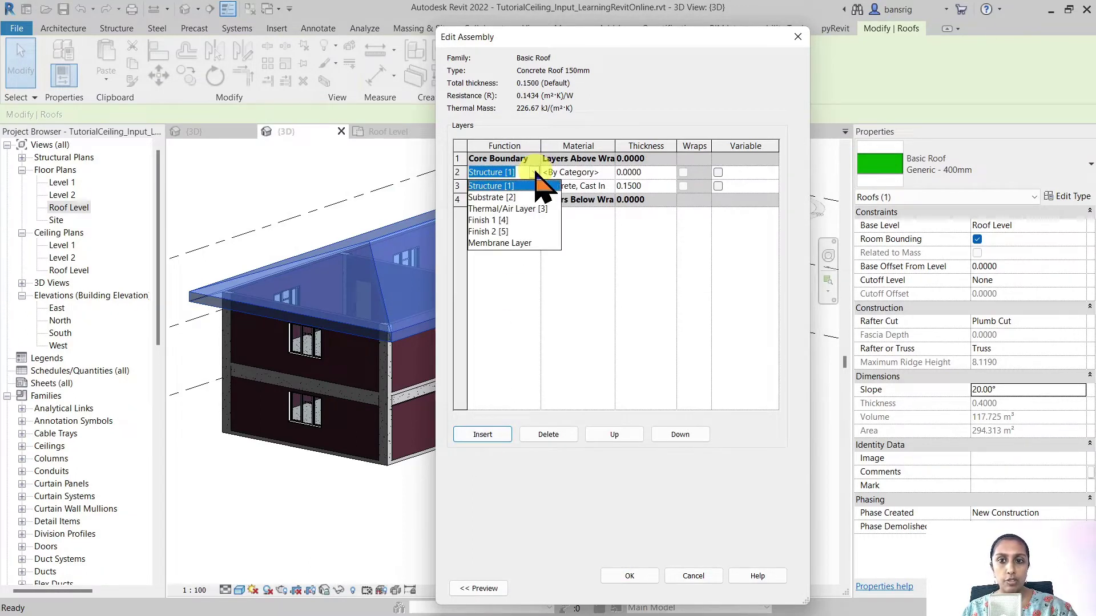
left_click(503, 184)
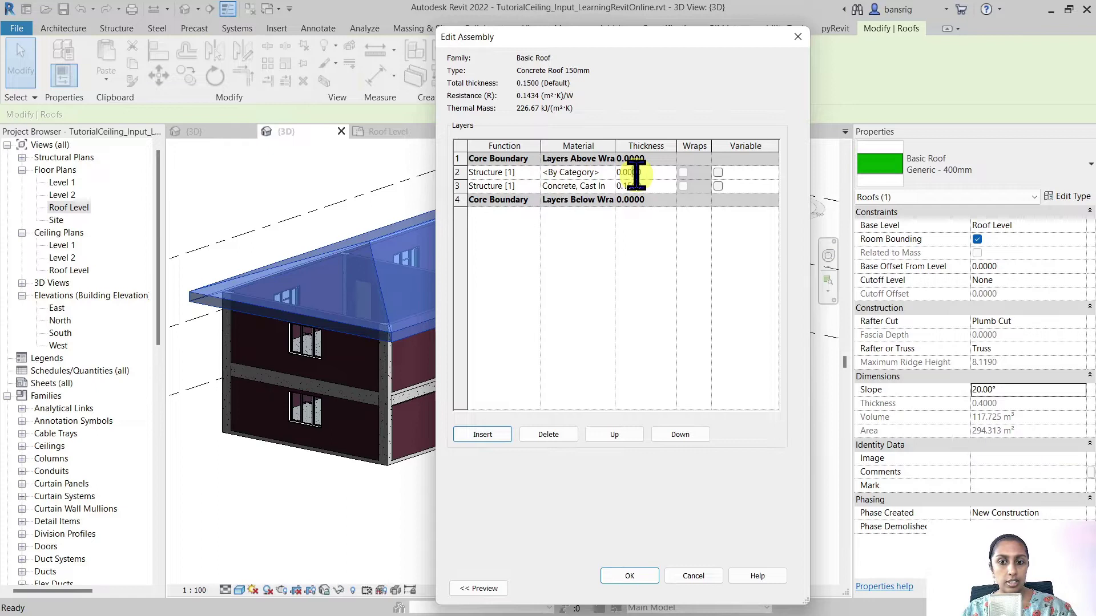
left_click(614, 435)
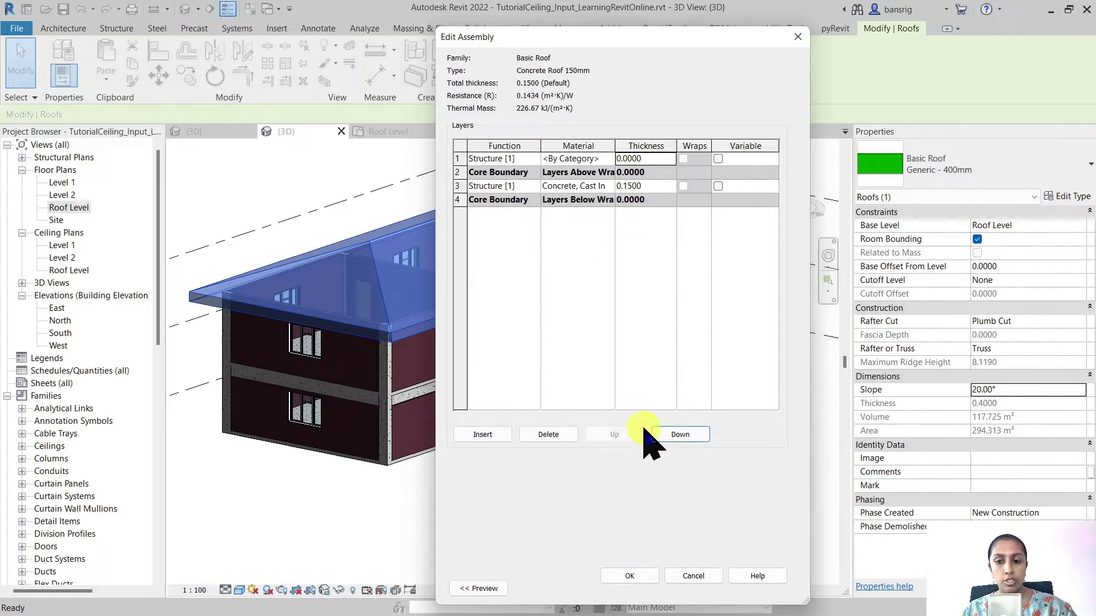
left_click(457, 159)
left_click(679, 435)
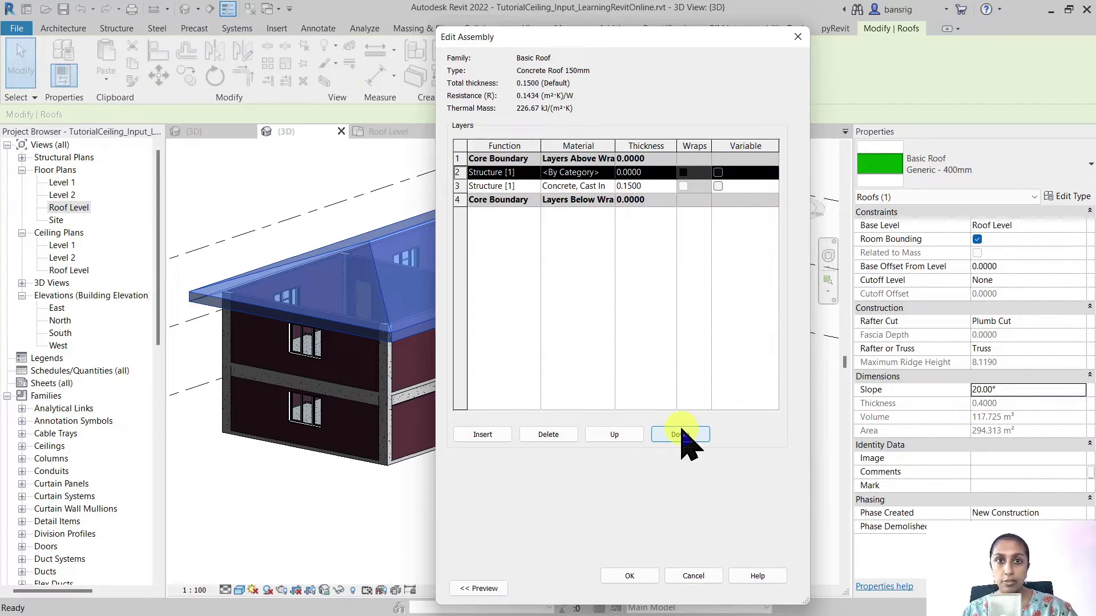
left_click(465, 172)
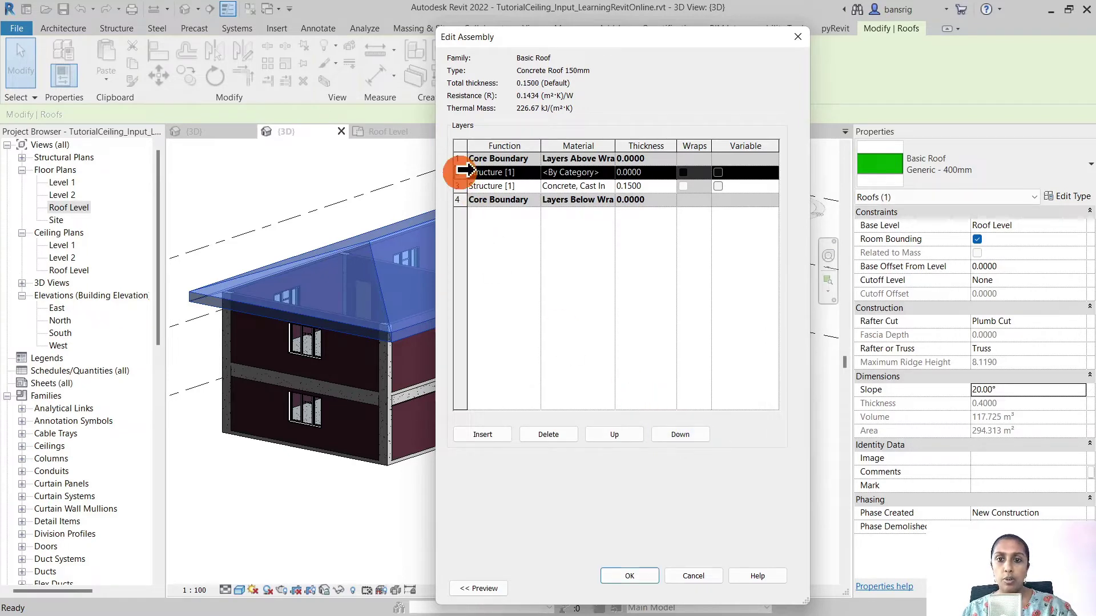
left_click(567, 435)
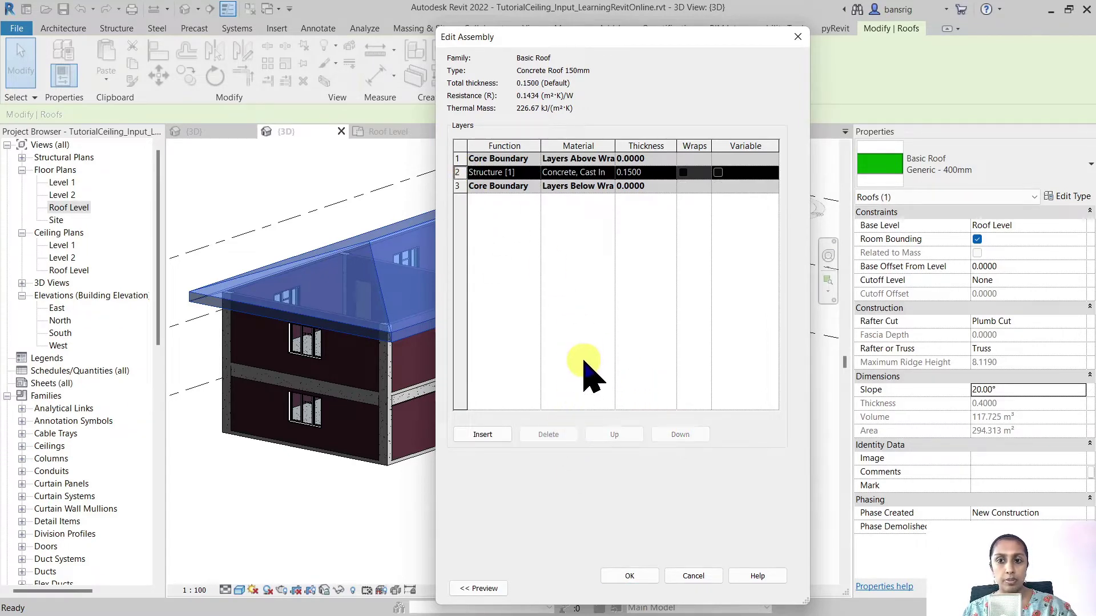
left_click(630, 576)
left_click(635, 590)
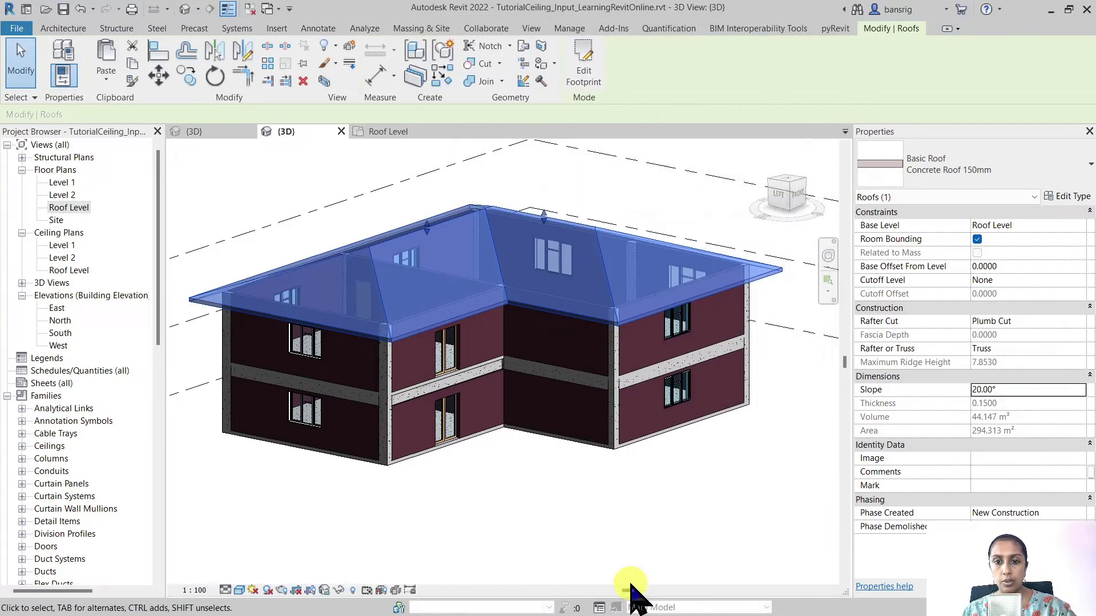
Open the Roof Level plan and enter Edit Footprint on the roof.
left_click(545, 552)
middle_click_drag(502, 580, 585, 542, "shift")
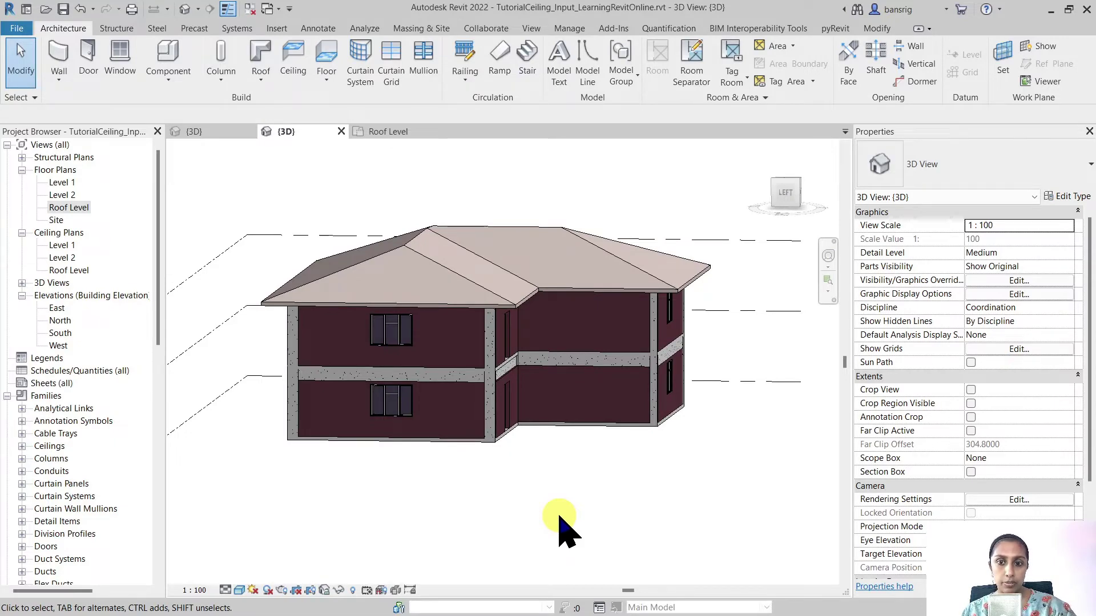
double_click(67, 207)
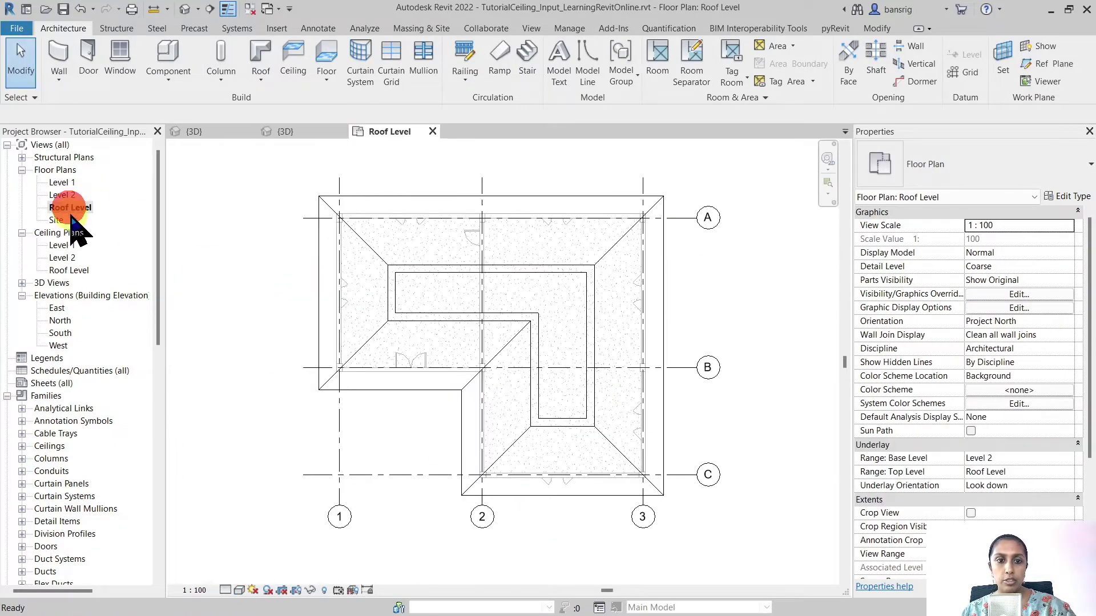
left_click(321, 279)
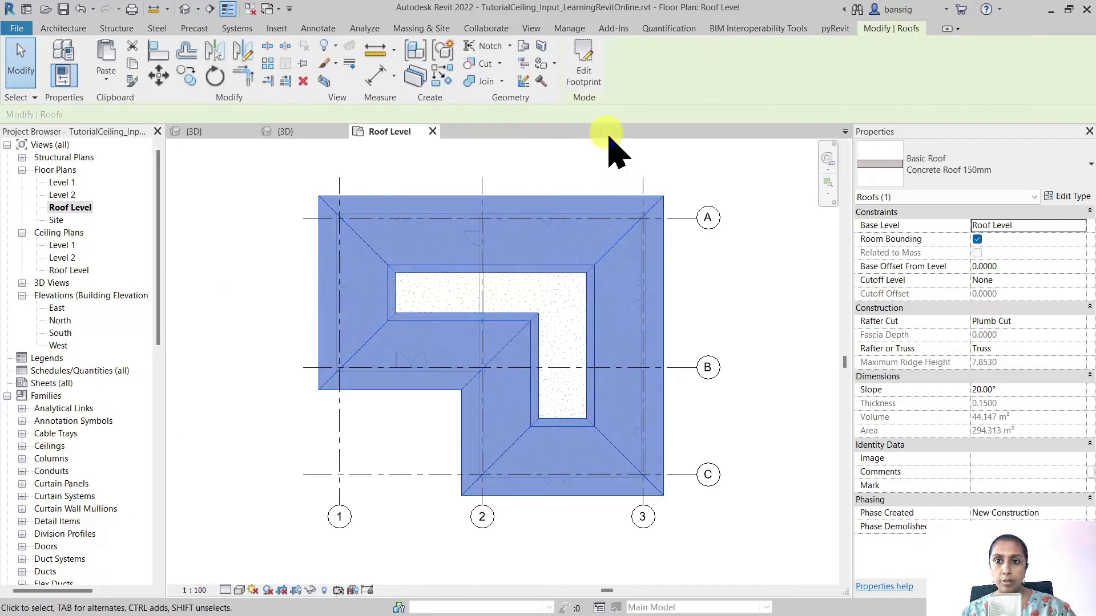
left_click(592, 57)
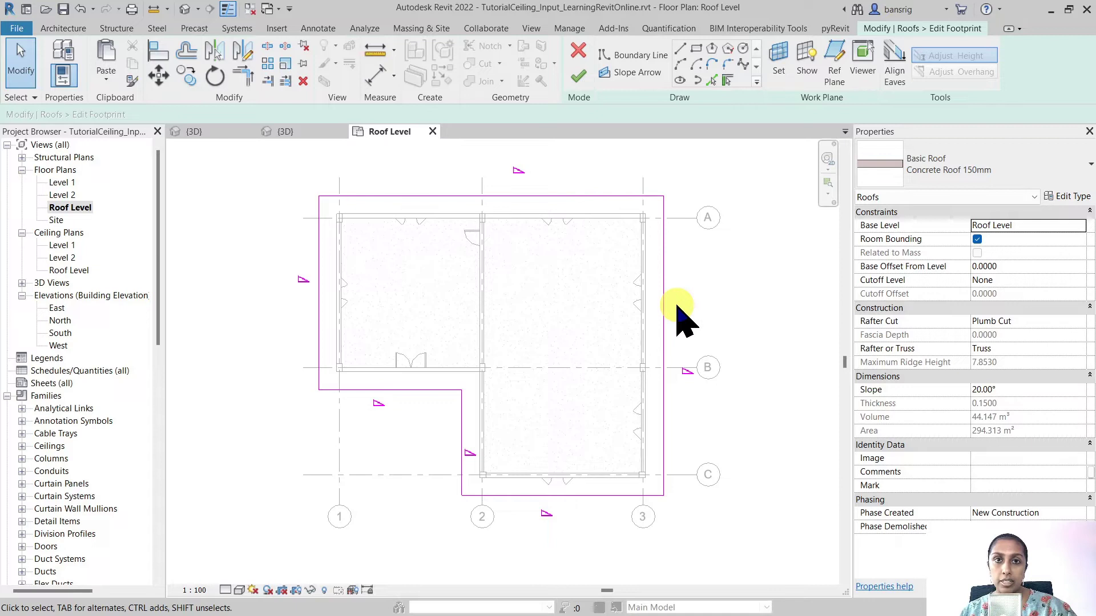
Set the left footprint edge's slope to 45°, finish the sketch, and return to 3D.
left_click(317, 255)
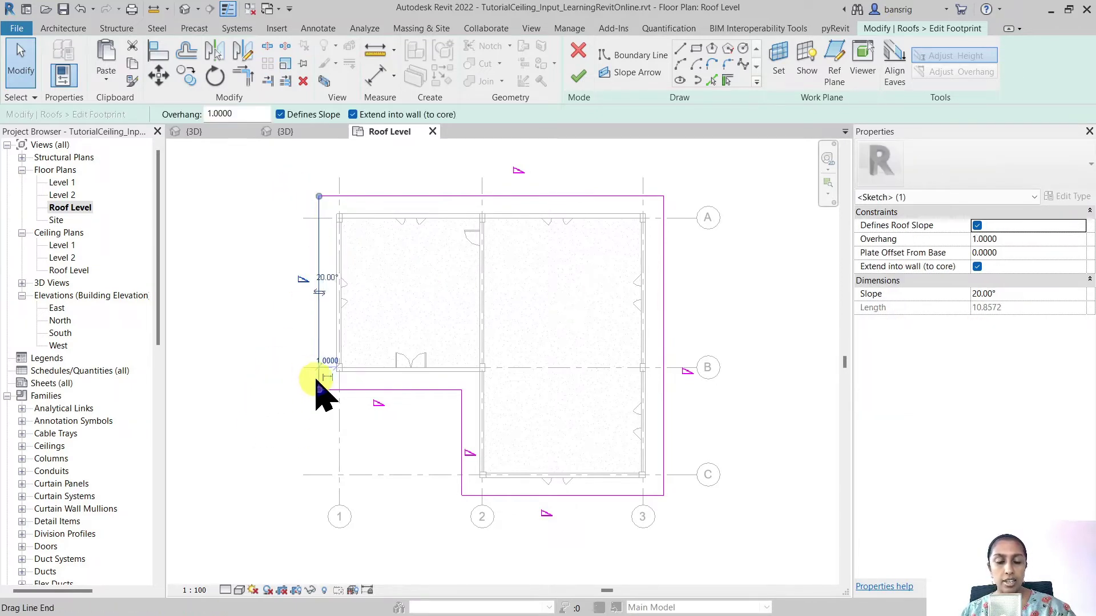
left_click(406, 197)
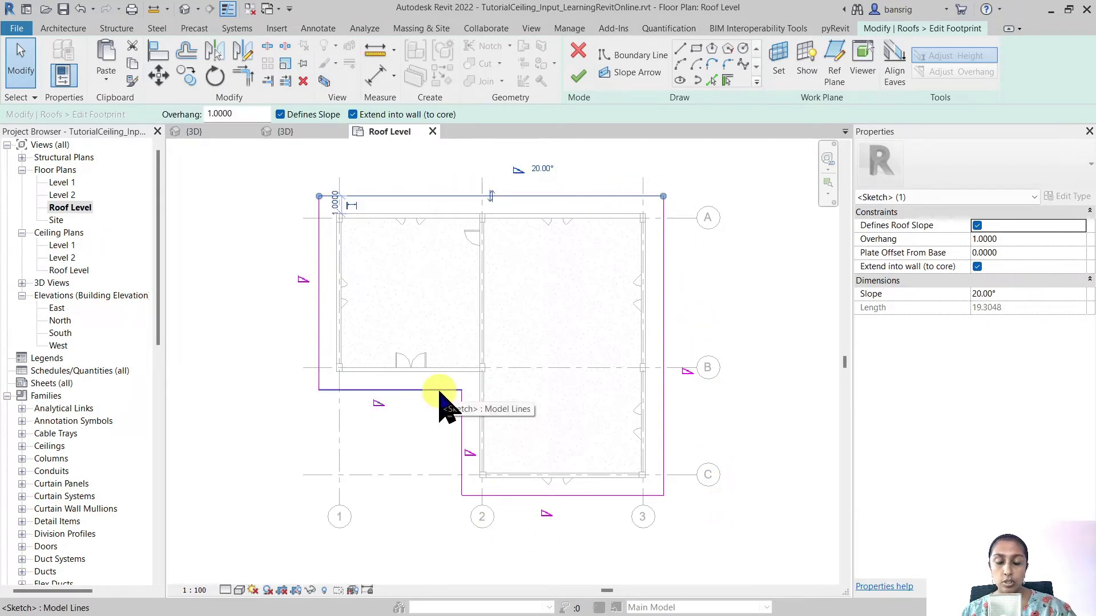
left_click(320, 243)
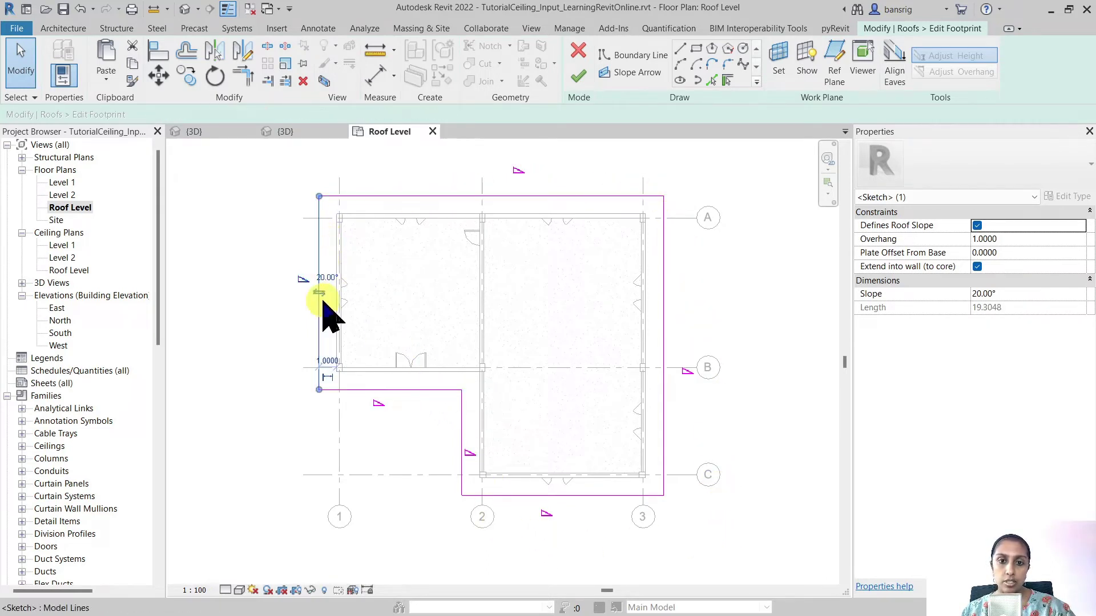
left_click(336, 276)
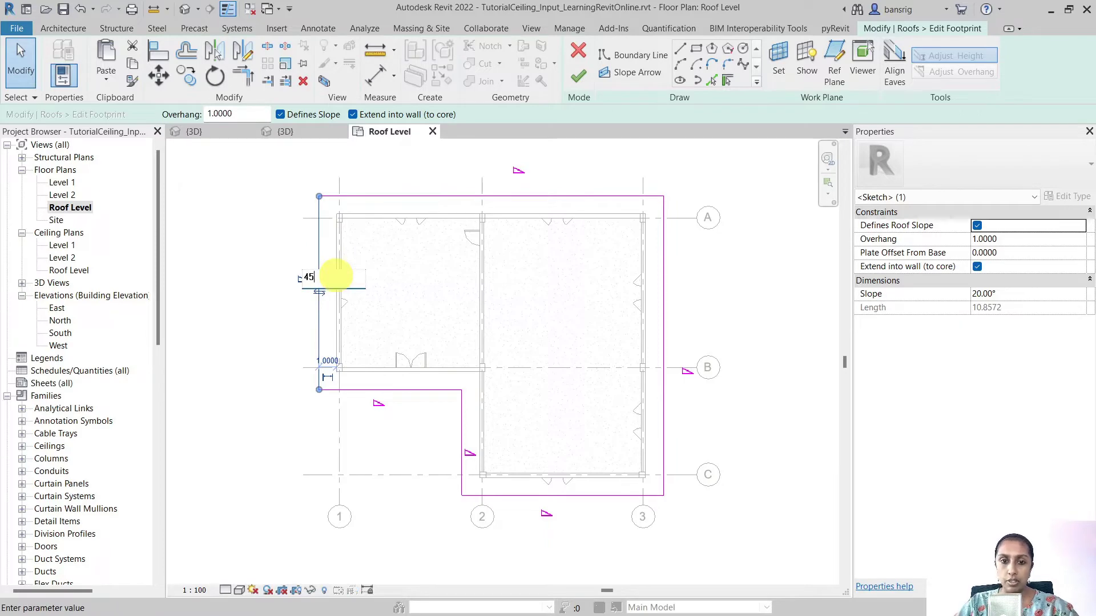
left_click(283, 292)
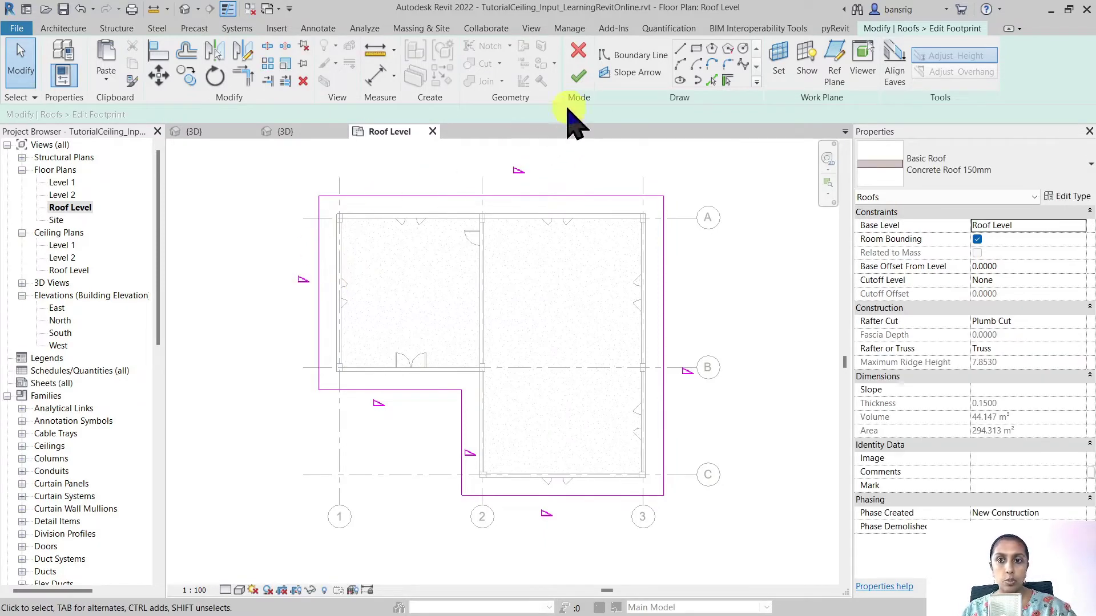
left_click(576, 83)
left_click(184, 8)
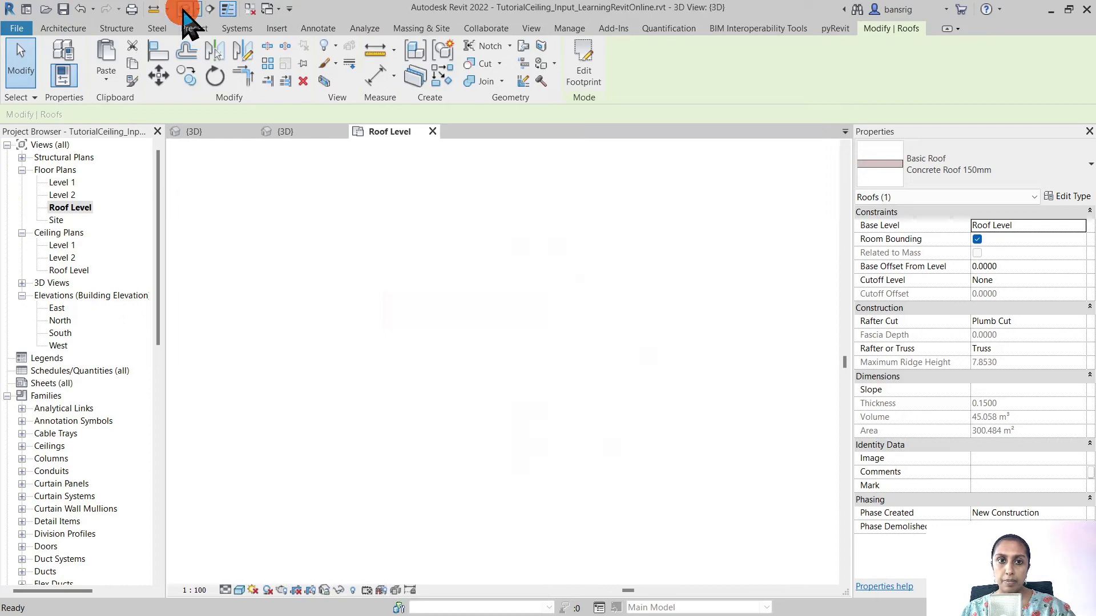
Orbit to review the 45° roof, then enter Edit Footprint on it in the Roof Level plan.
middle_click_drag(440, 440, 384, 456, "shift")
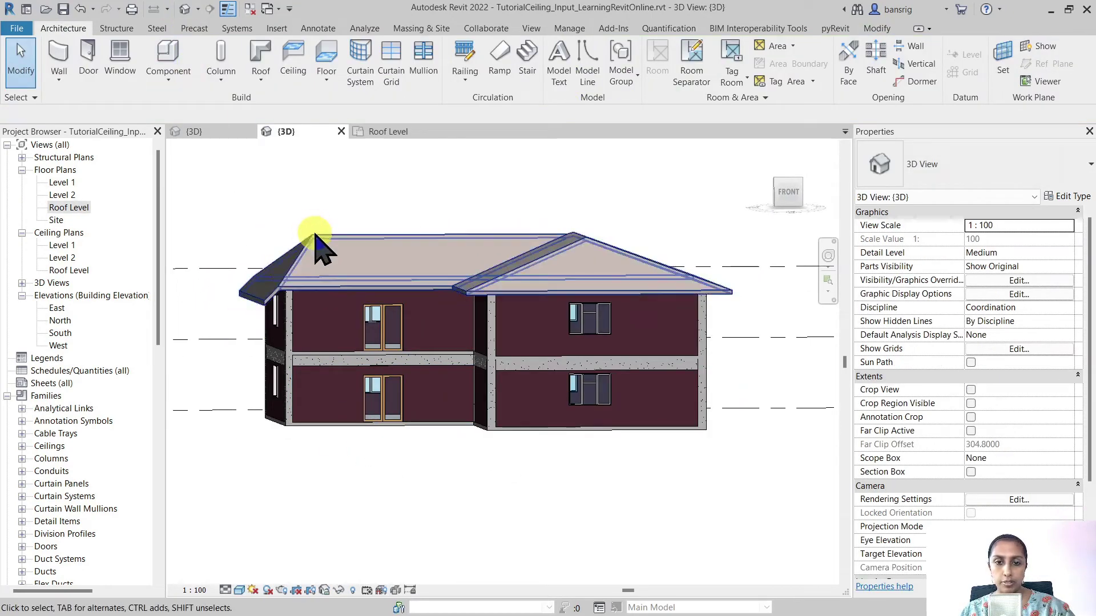
middle_click_drag(514, 222, 434, 368, "shift")
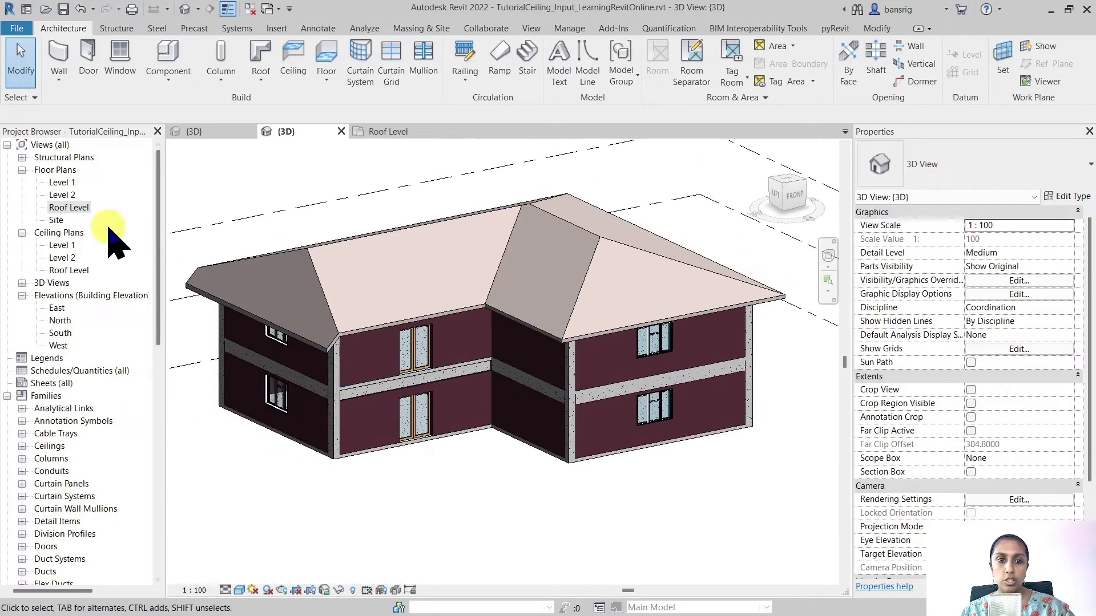
left_click(69, 207)
double_click(69, 208)
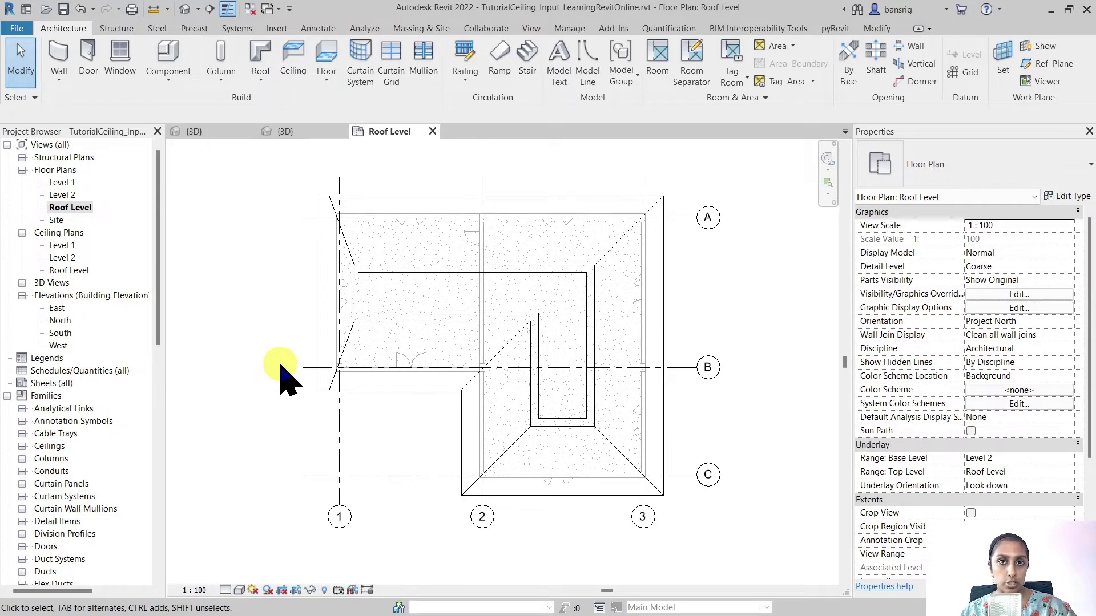
left_click(331, 311)
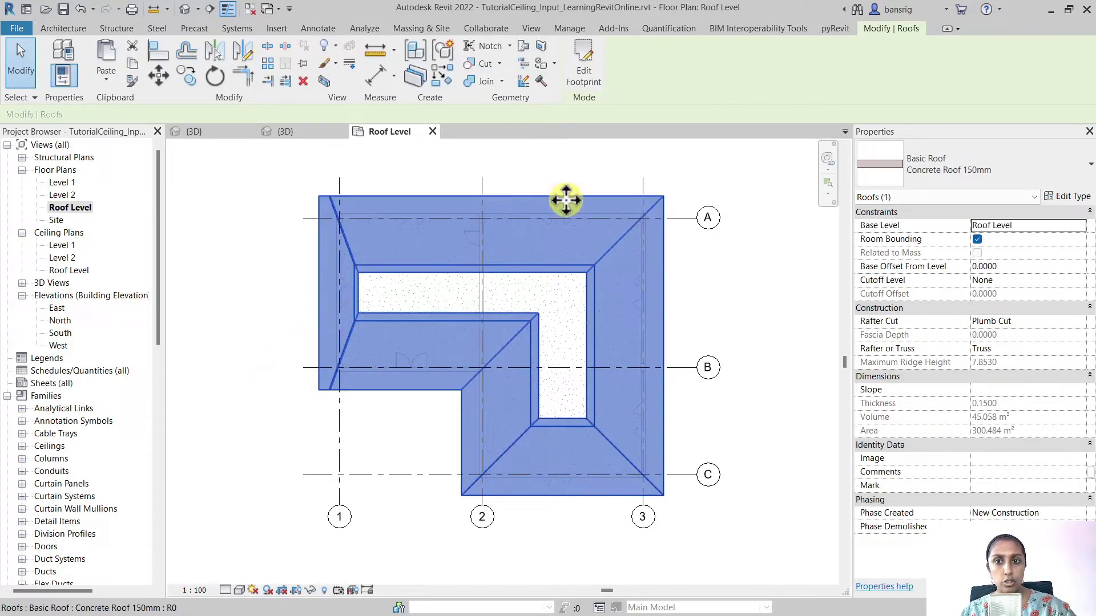
left_click(594, 75)
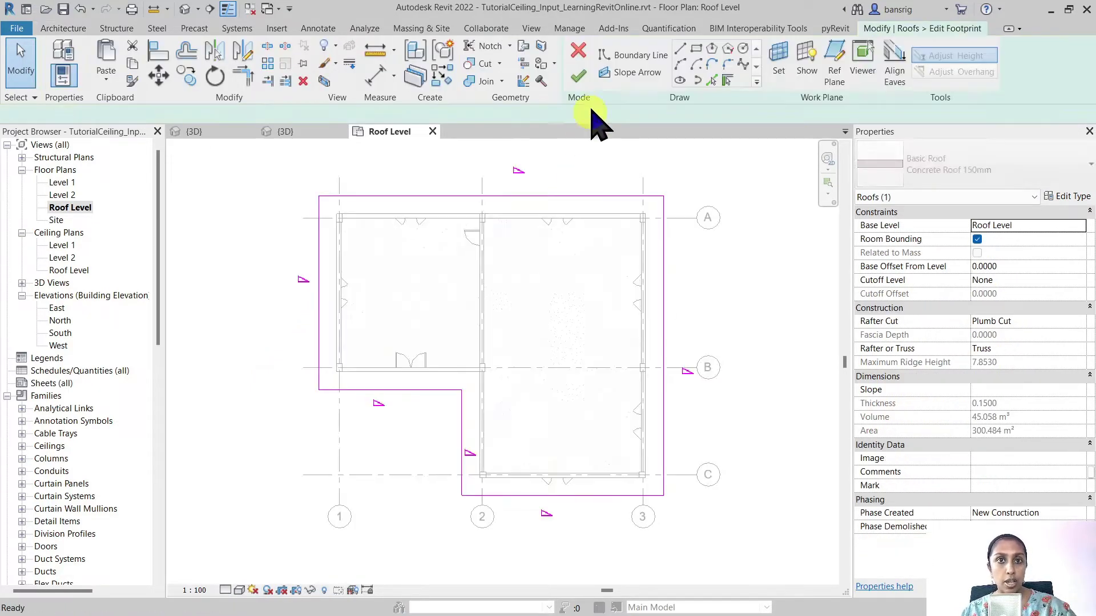
Uncheck Defines Roof Slope on the left boundary line, finish, and inspect the gable in 3D.
left_click(319, 253)
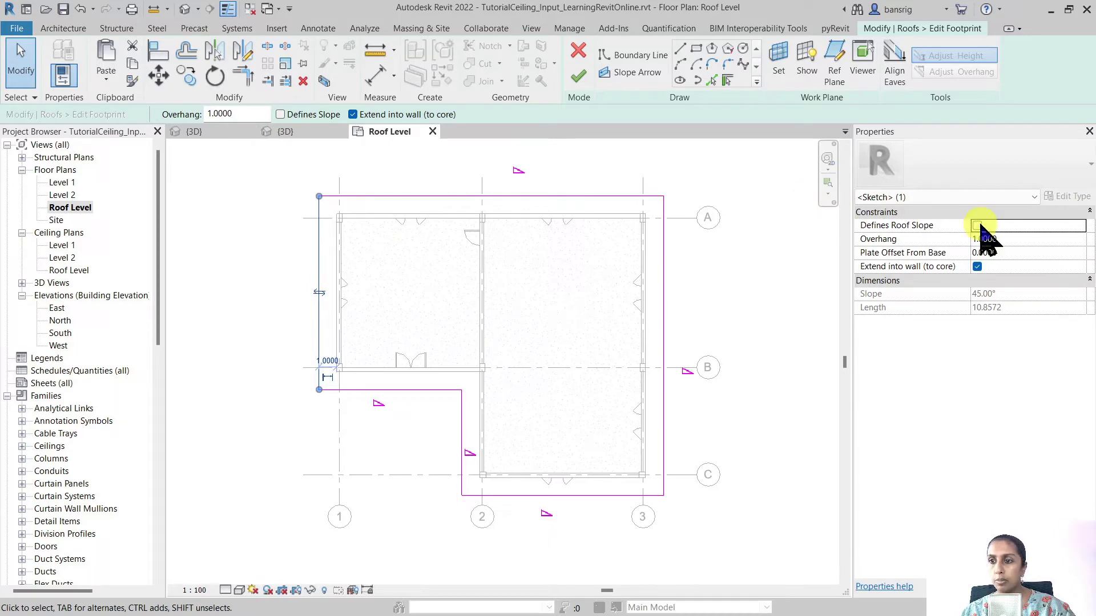
left_click(736, 289)
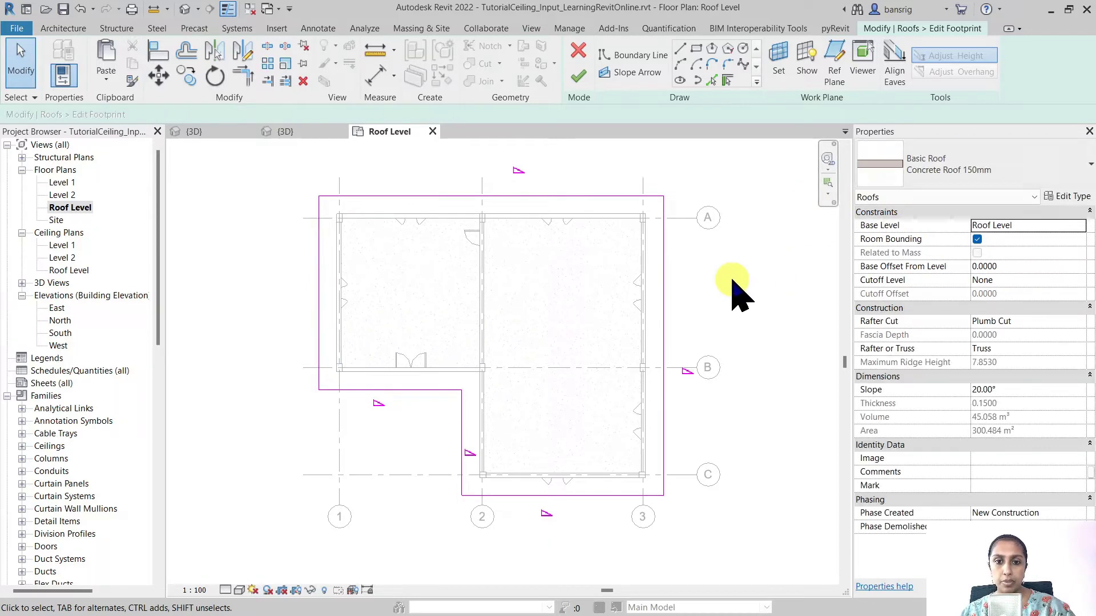
left_click(578, 77)
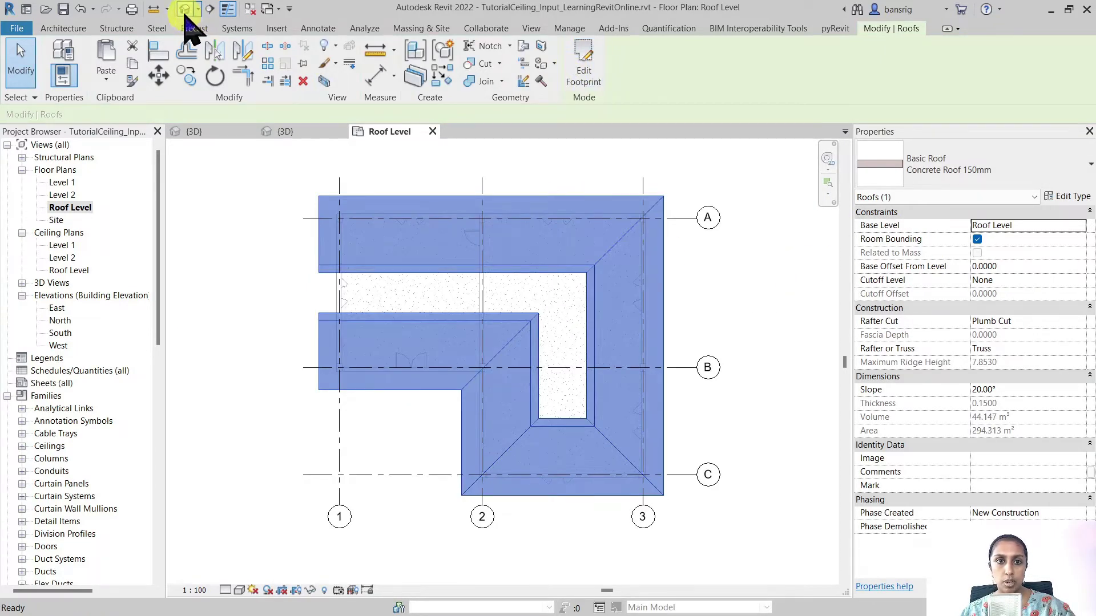
left_click(184, 9)
middle_click_drag(326, 371, 437, 357, "shift")
scroll(281, 318, "up", 3)
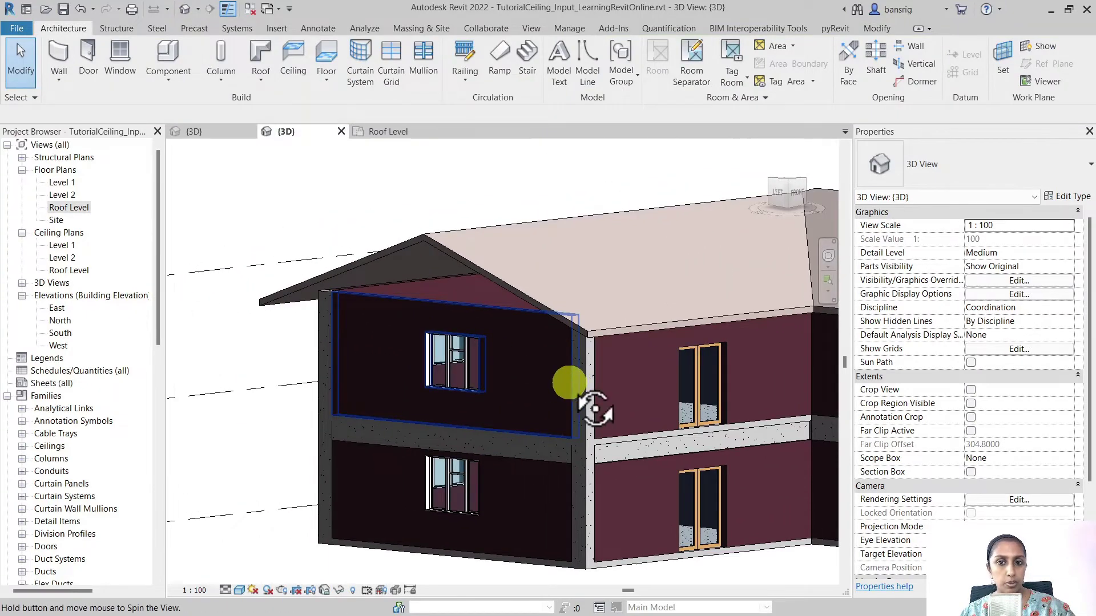
double_click(73, 208)
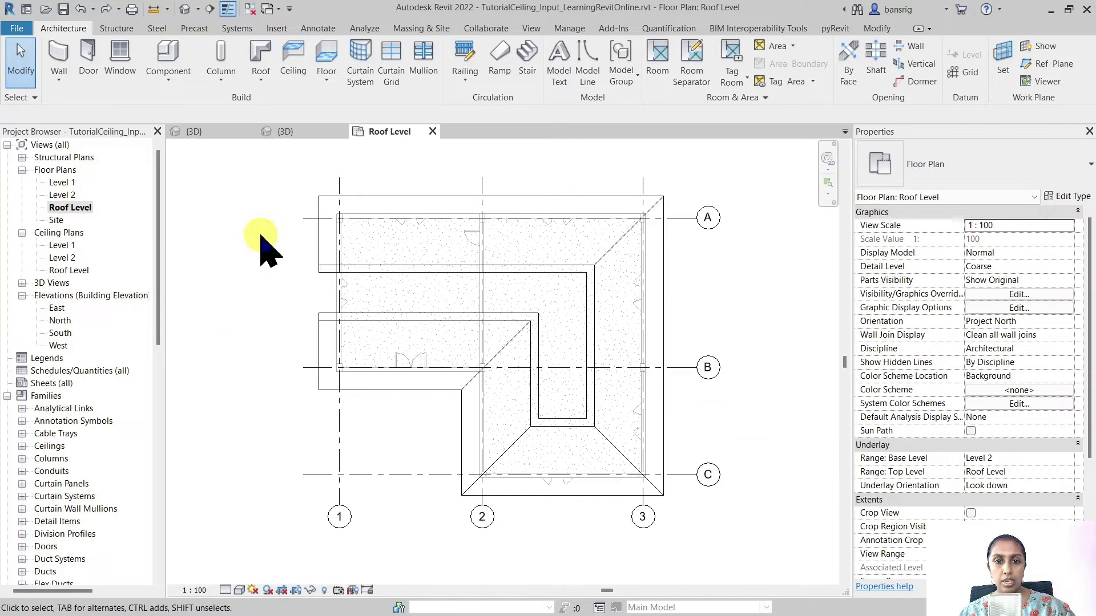
Clear Defines Slope on the roof's footprint edge along grid 3 and finish the edit.
left_click(351, 243)
left_click(588, 63)
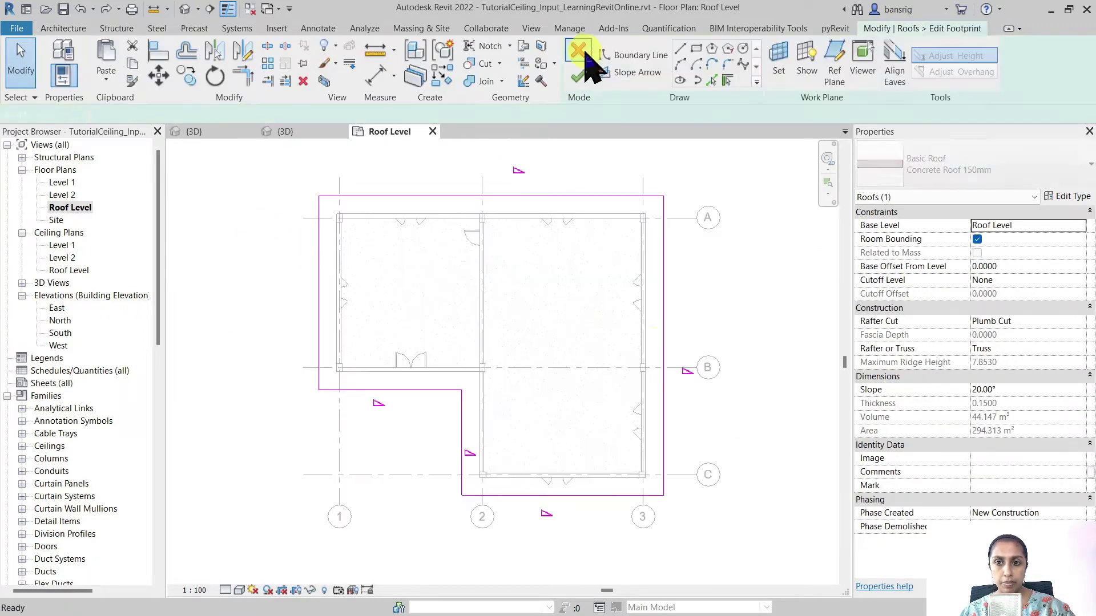
left_click(665, 297)
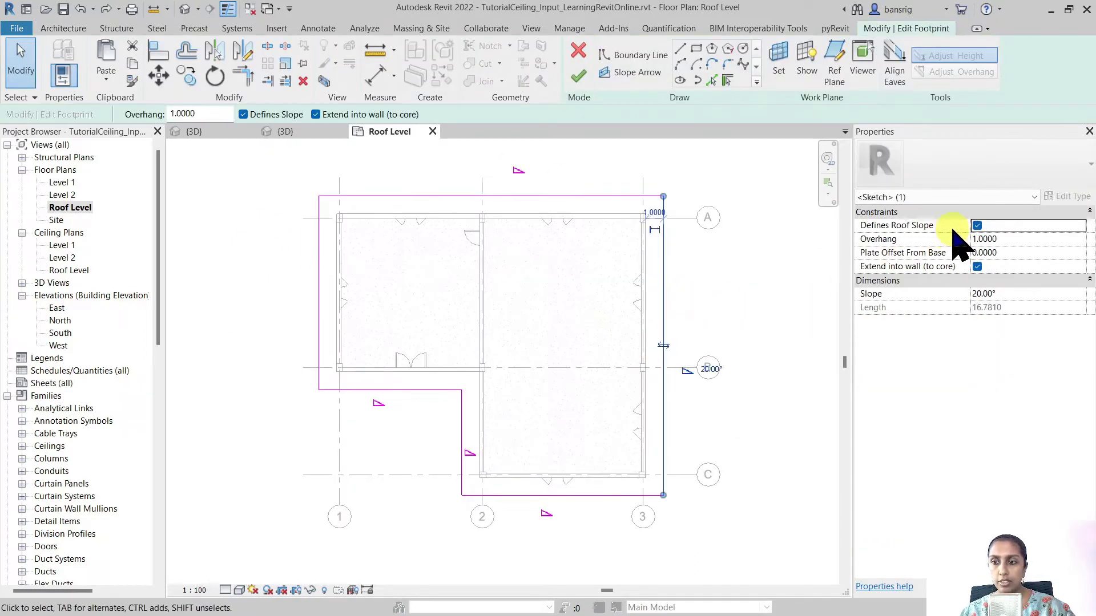
left_click(636, 234)
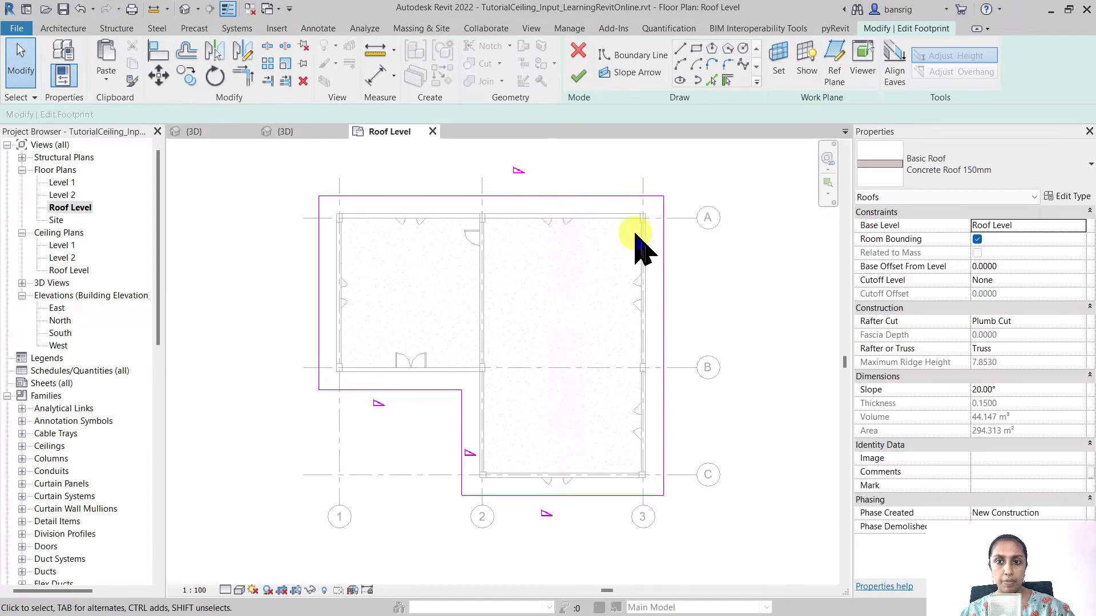
left_click(572, 75)
Orbit the Default 3D View to inspect the new gable from the back-right.
left_click(184, 9)
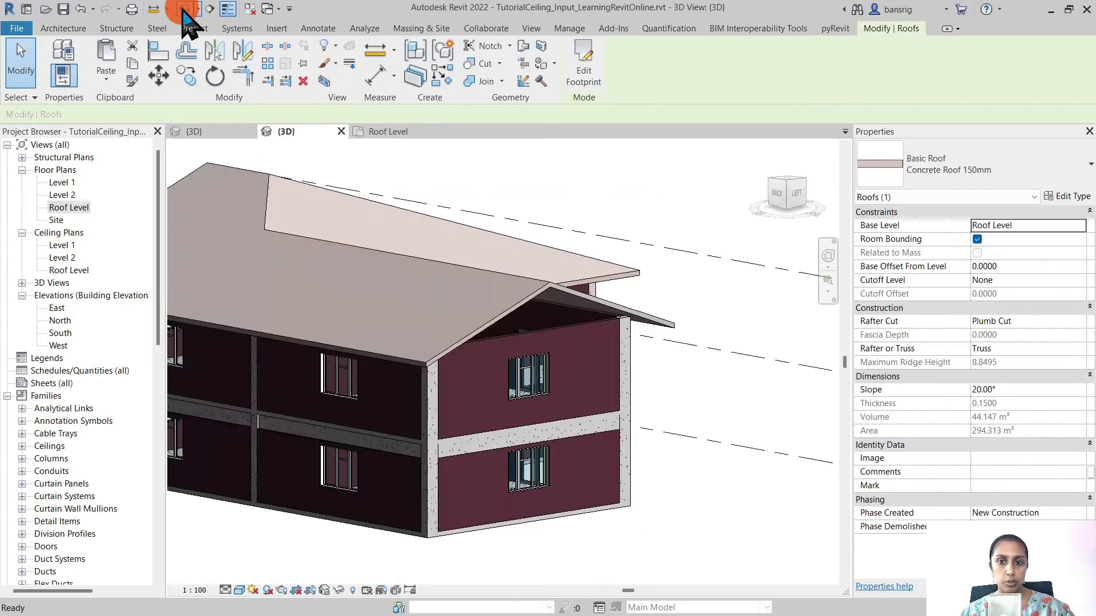
middle_click_drag(435, 465, 461, 492)
middle_click_drag(257, 354, 465, 383, "shift")
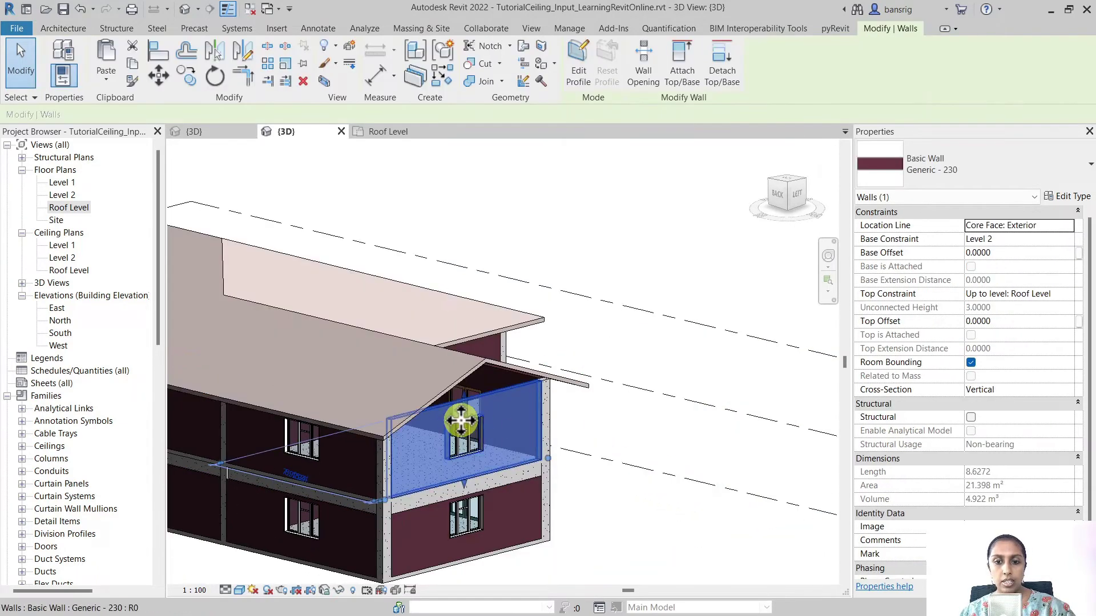
scroll(490, 460, "up", 3)
middle_click_drag(783, 489, 560, 458, "shift")
Attach the top of the gable wall to the roof.
key("Escape")
left_click(384, 411)
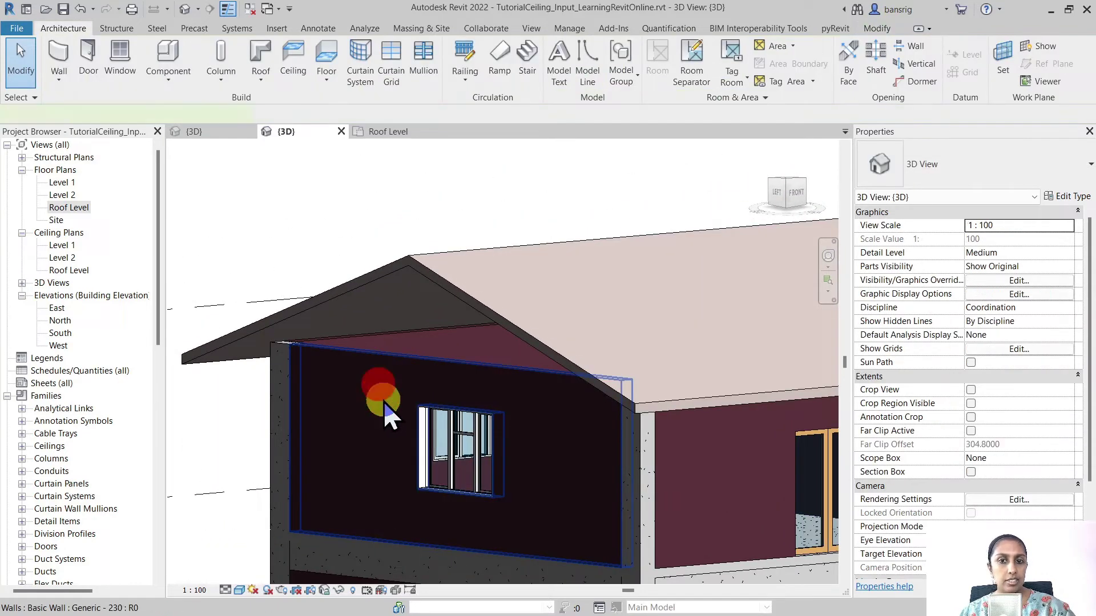
left_click(680, 67)
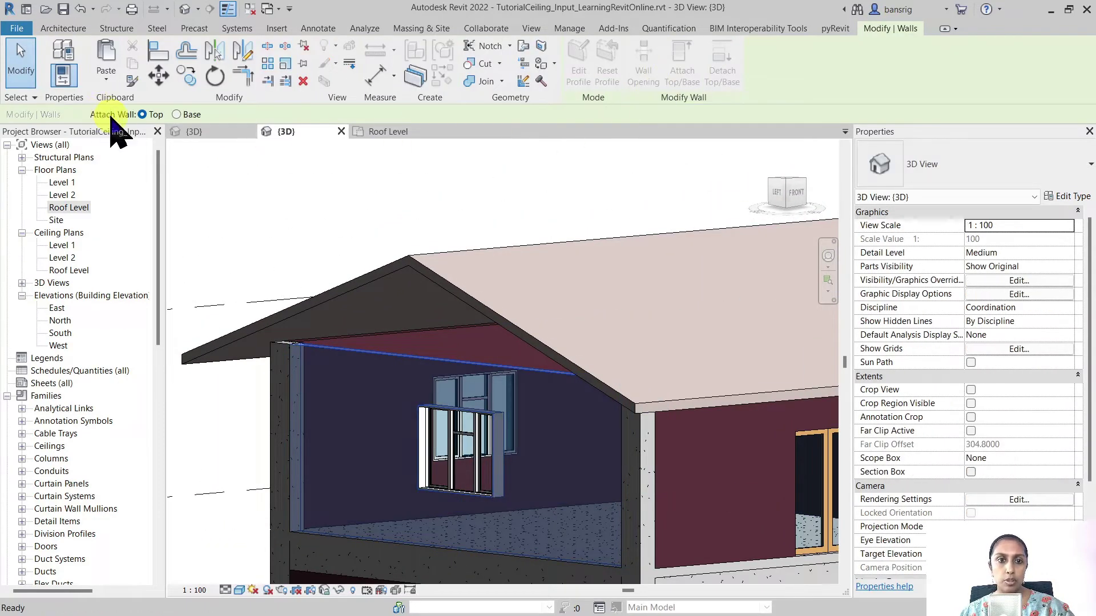
left_click(302, 311)
key("Escape")
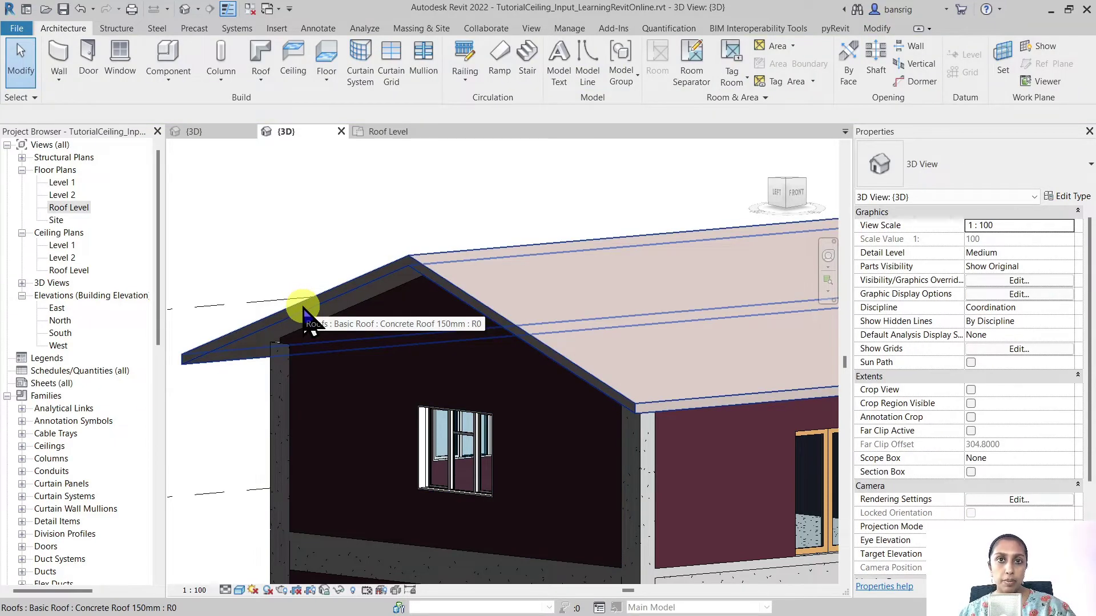
middle_click_drag(303, 311, 427, 387, "shift")
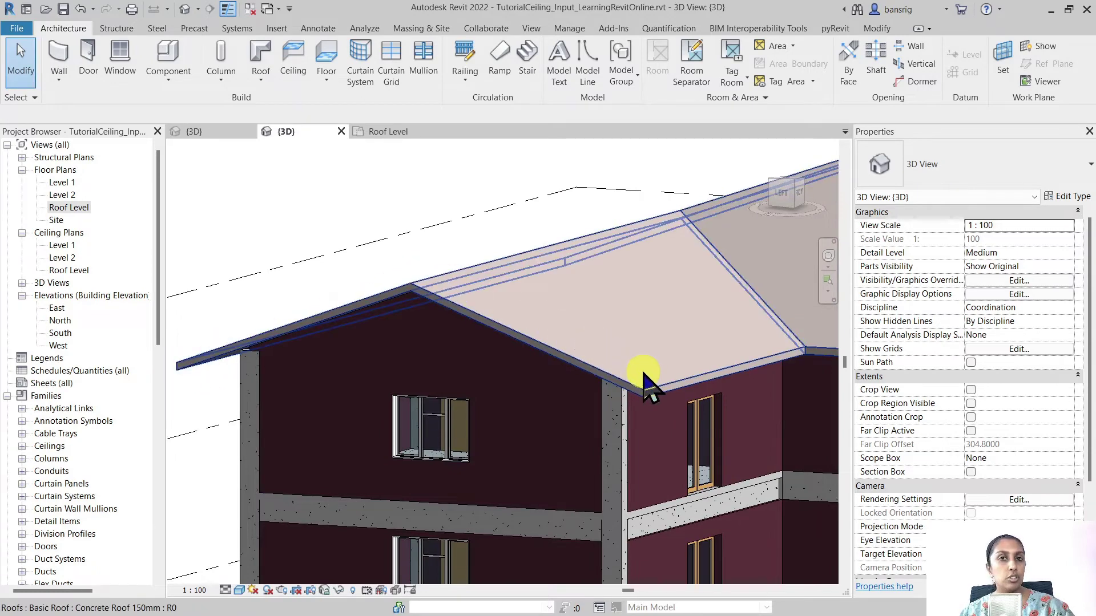
Set the roof's Base Offset From Level to 1 and check the gable wall follows.
left_click(182, 362)
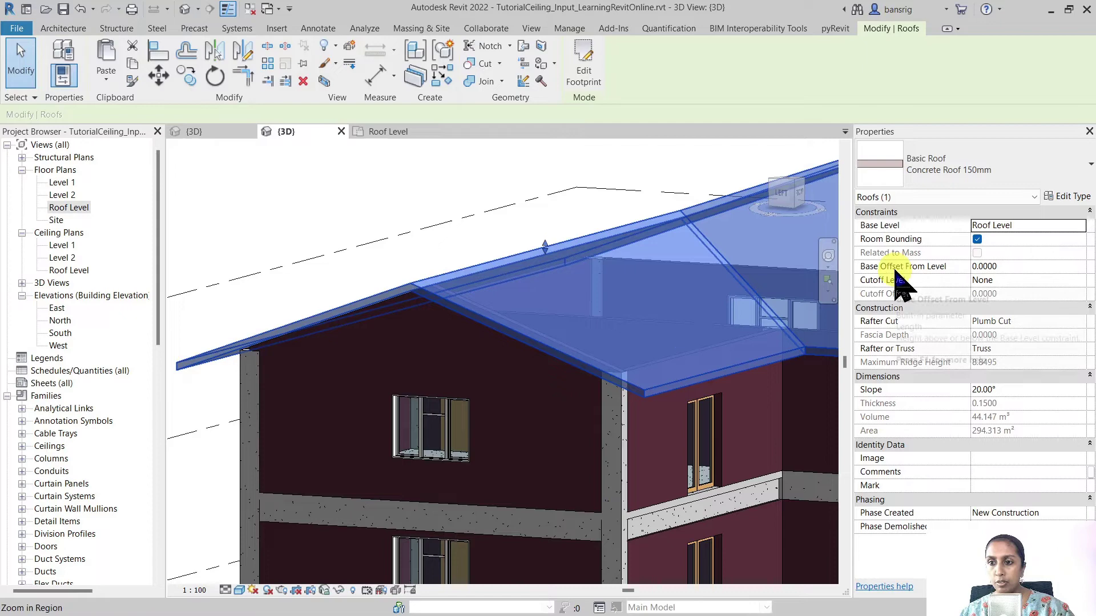
left_click(1018, 266)
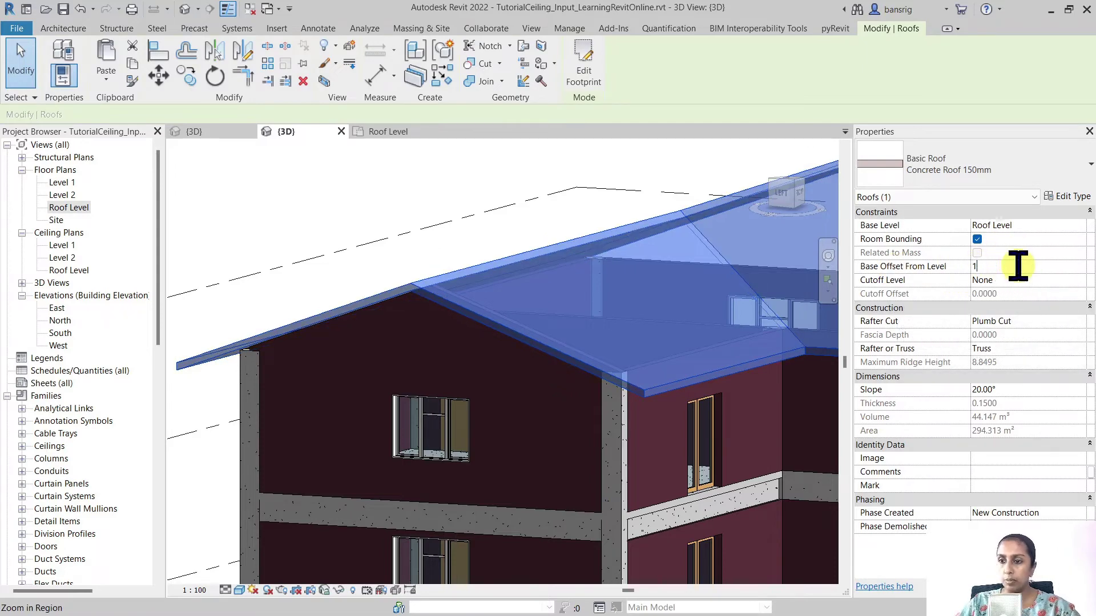
type("1")
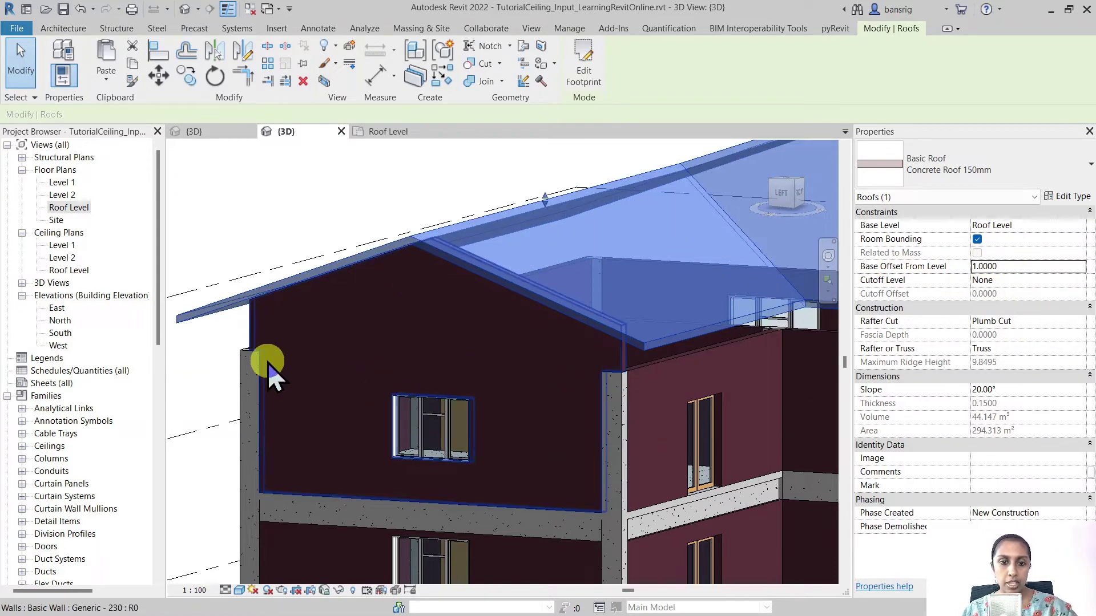
left_click(262, 404)
middle_click_drag(262, 404, 384, 408, "shift")
Attach the structural column's top to the roof above it.
left_click(394, 401)
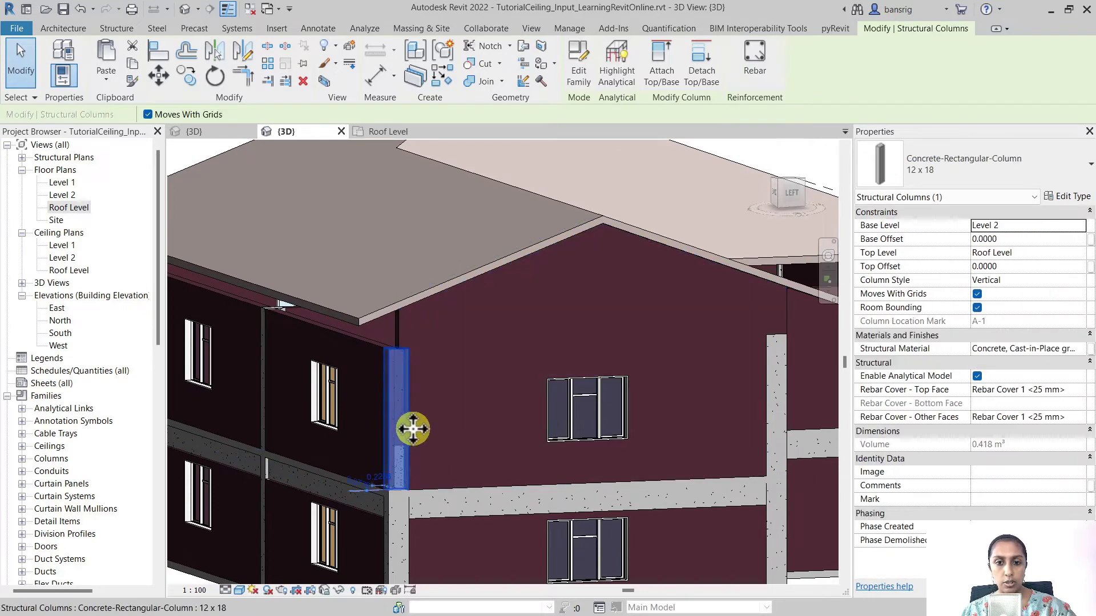
left_click(661, 73)
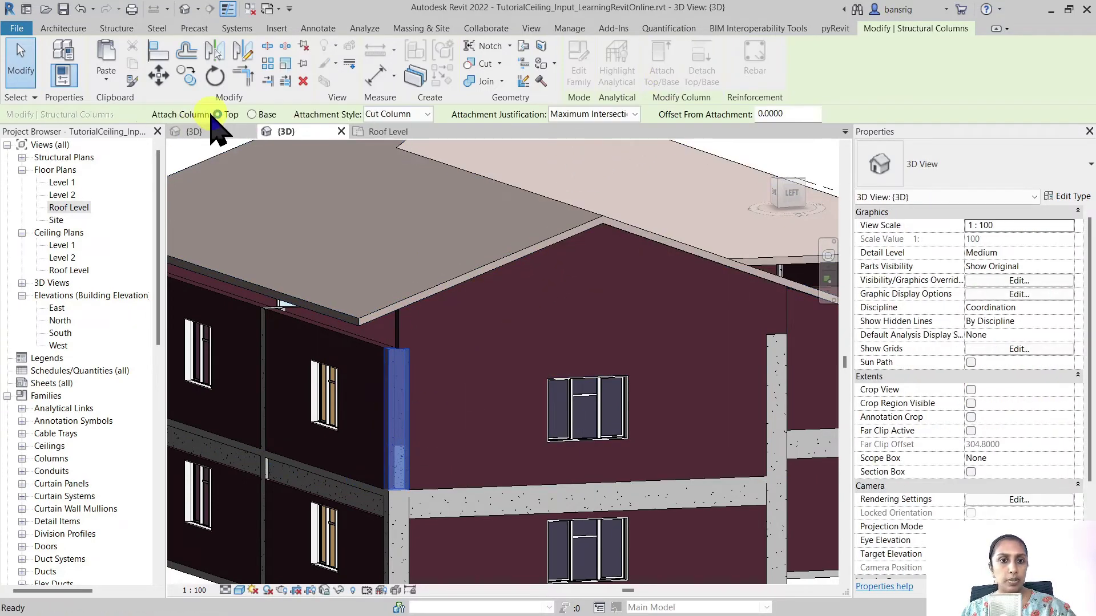
left_click(466, 308)
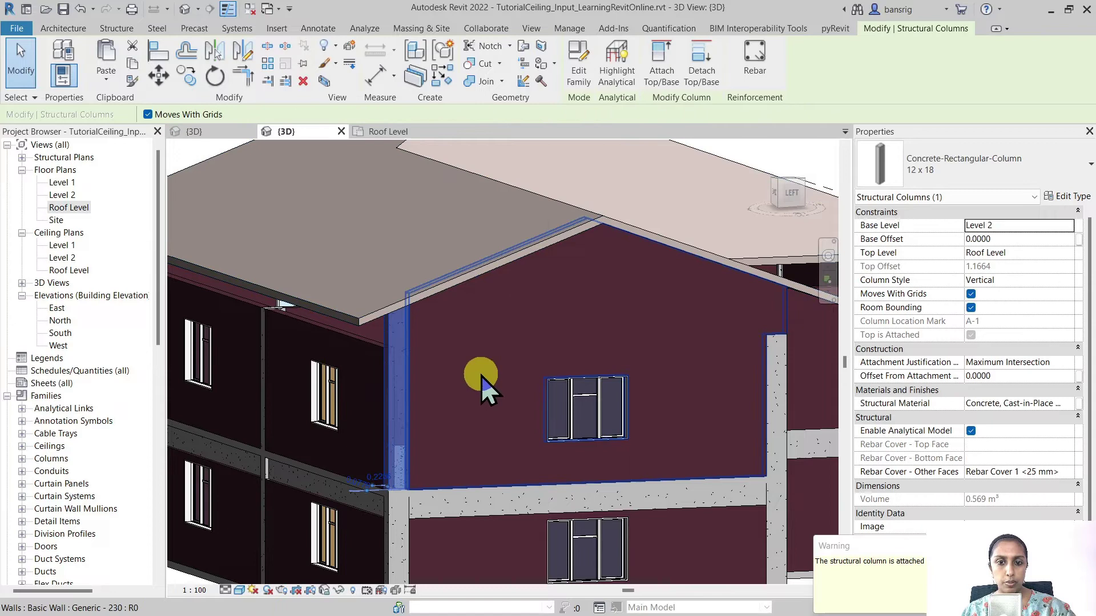
key("Escape")
Temporarily isolate the column and roof to inspect the column top.
left_click(397, 331)
middle_click_drag(398, 331, 359, 311, "shift")
left_click(359, 311, "ctrl")
left_click(339, 590)
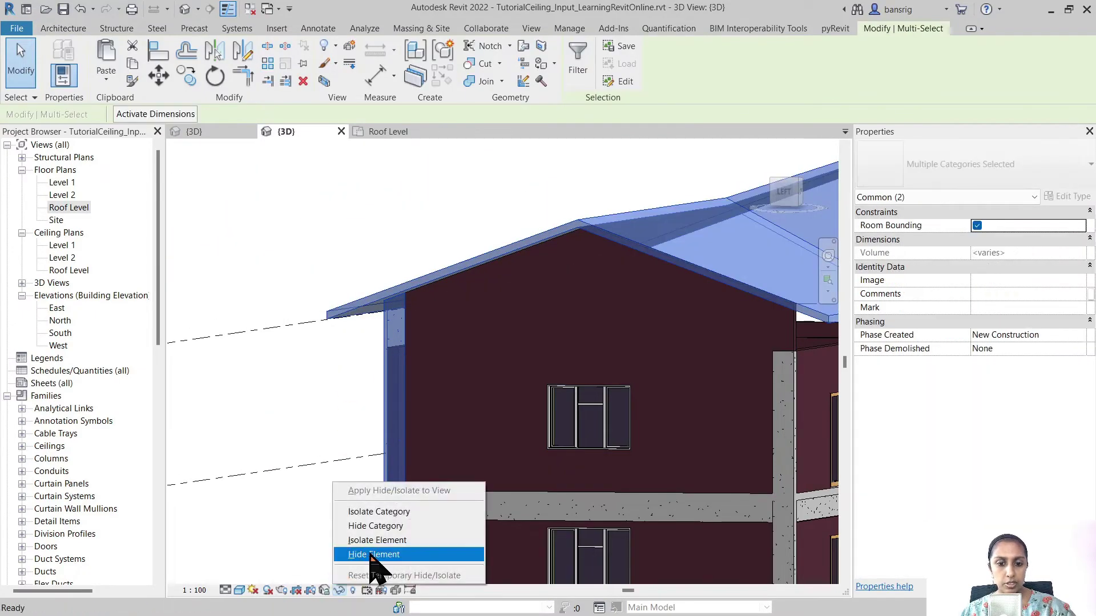
left_click(374, 541)
key("Escape")
scroll(448, 299, "up", 5)
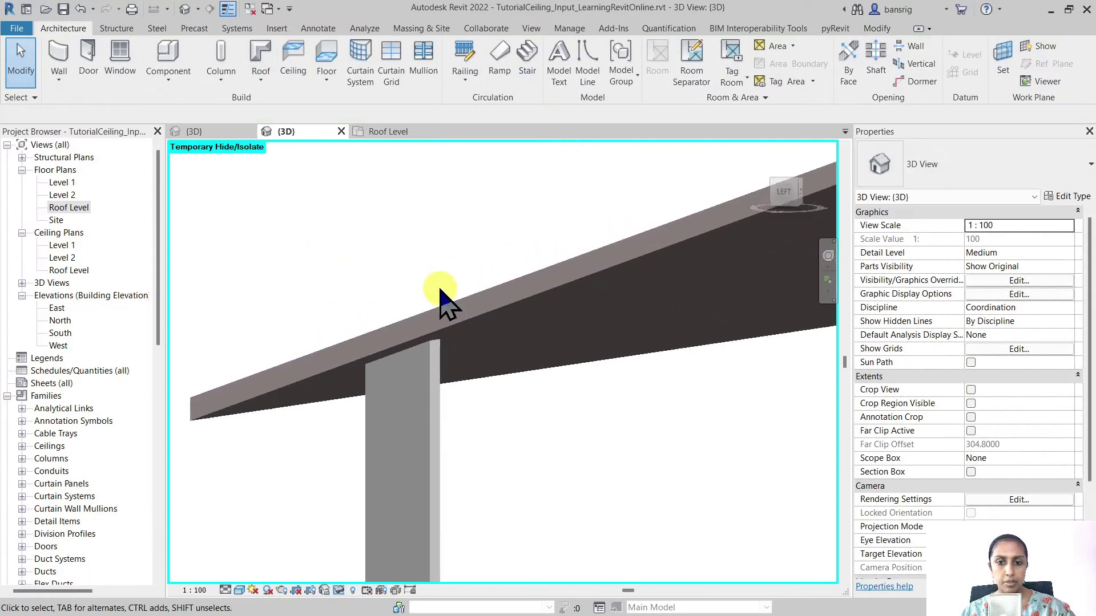
left_click(441, 412)
middle_click_drag(543, 509, 579, 435, "shift")
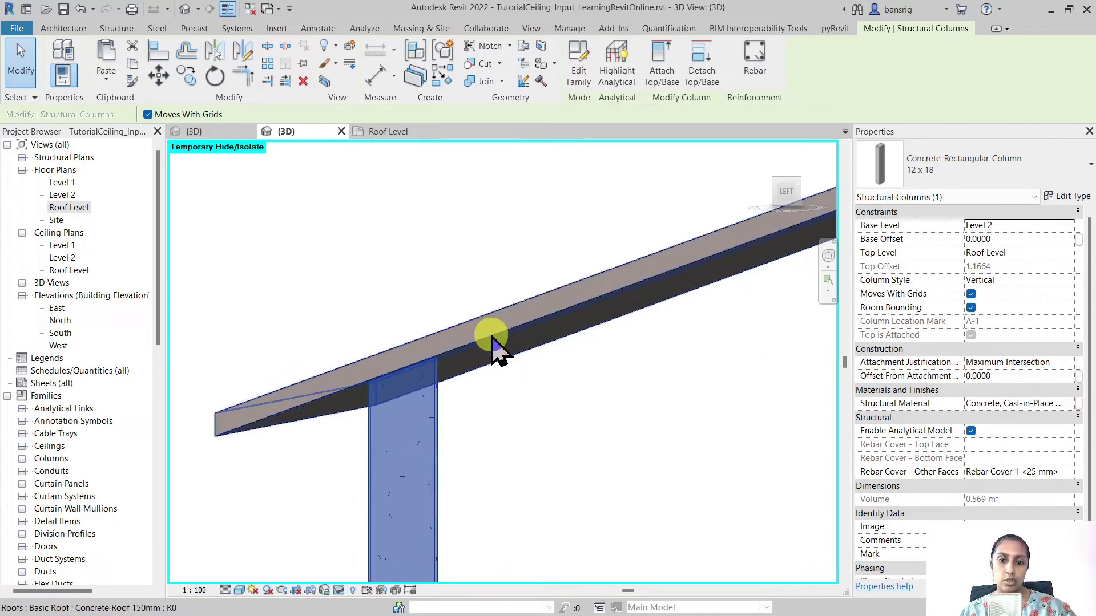
Change the column's Attachment Justification from Intersect Column Midline to Minimum Intersection.
left_click(1068, 363)
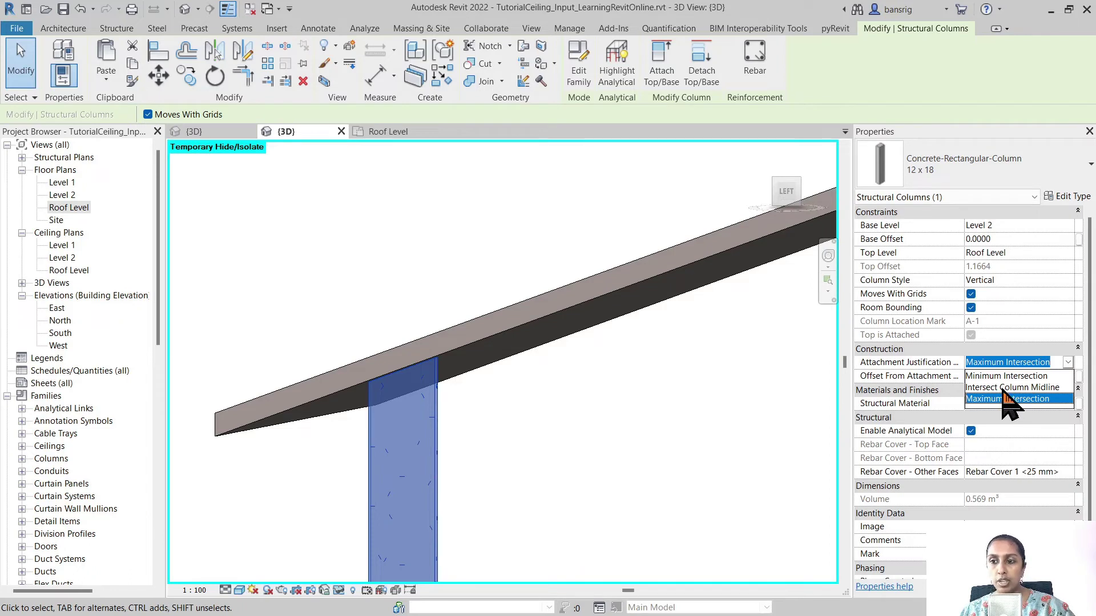
left_click(1012, 387)
scroll(411, 397, "up", 3)
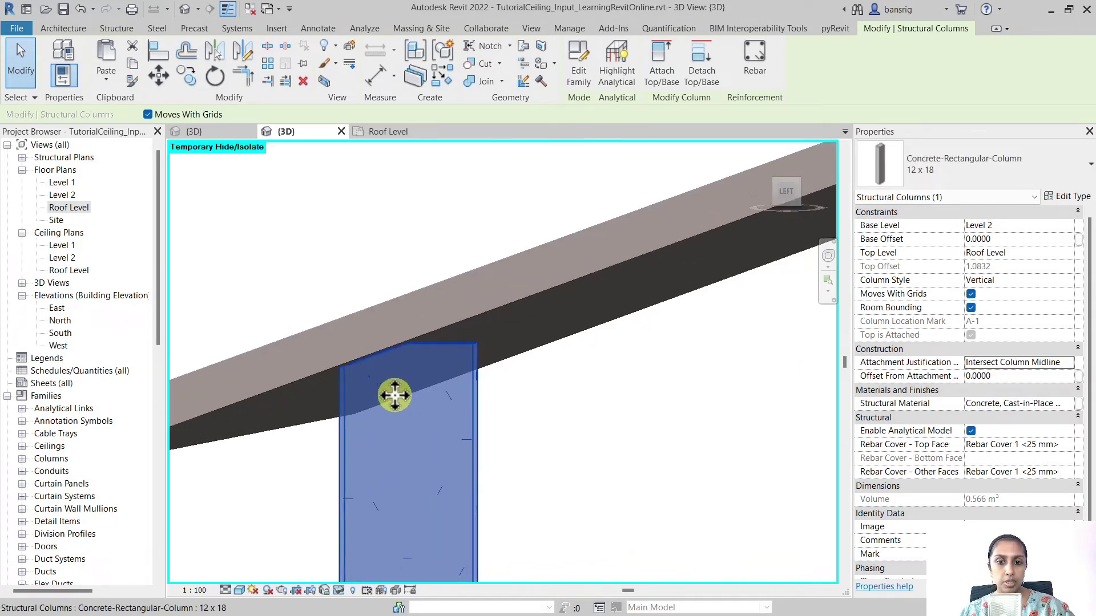
scroll(394, 395, "up", 2)
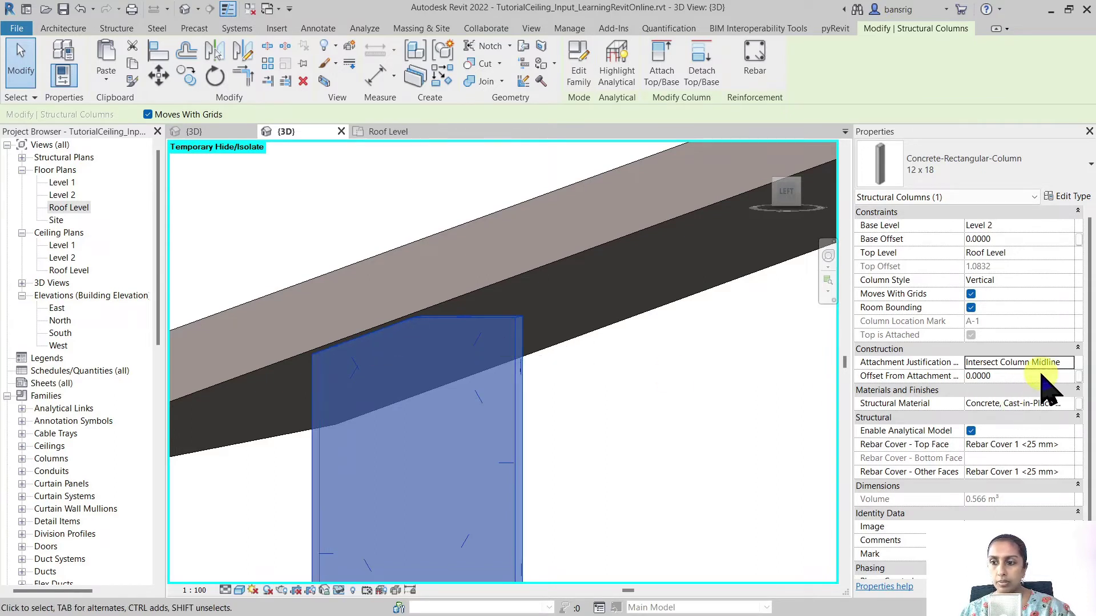
left_click(1069, 364)
left_click(1005, 376)
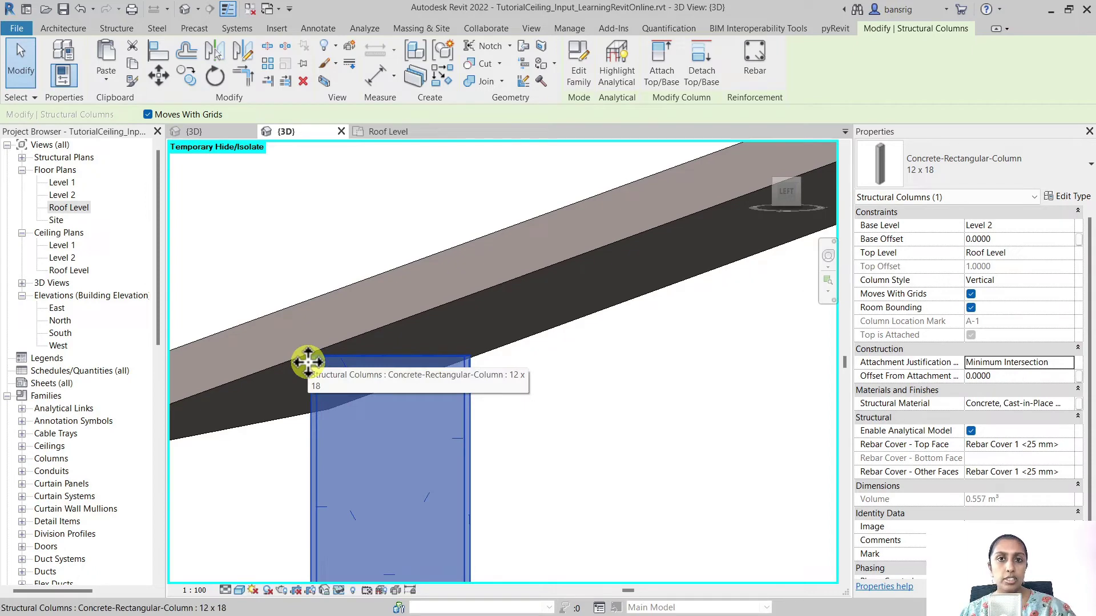
scroll(308, 362, "down", 5)
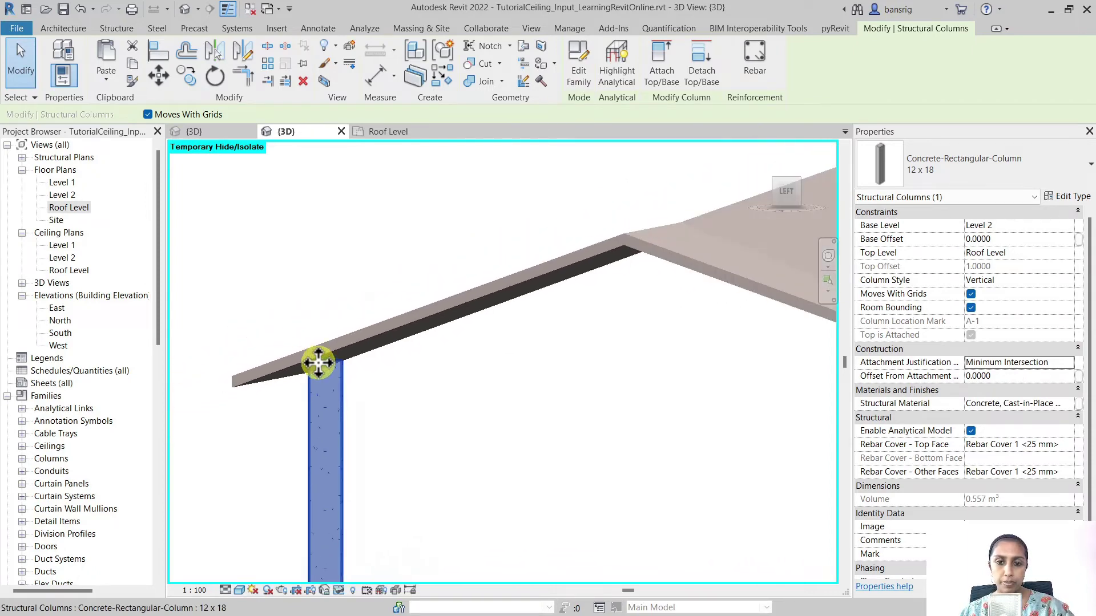
left_click(471, 393)
left_click(353, 590)
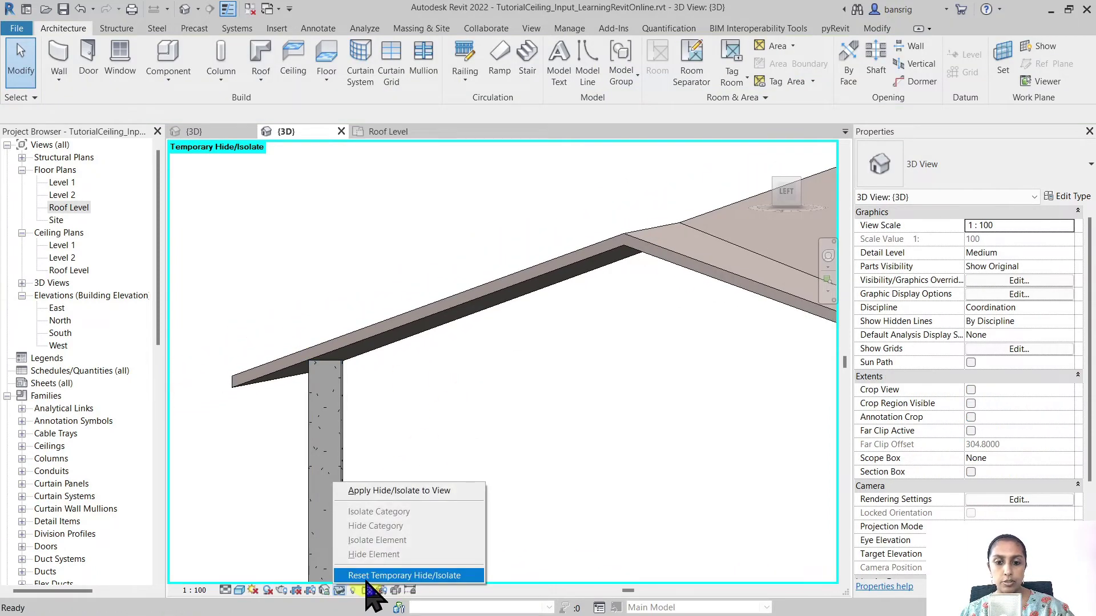
Restore all hidden elements and edit the roof footprint in the Roof Level plan.
left_click(390, 574)
scroll(313, 298, "down", 5)
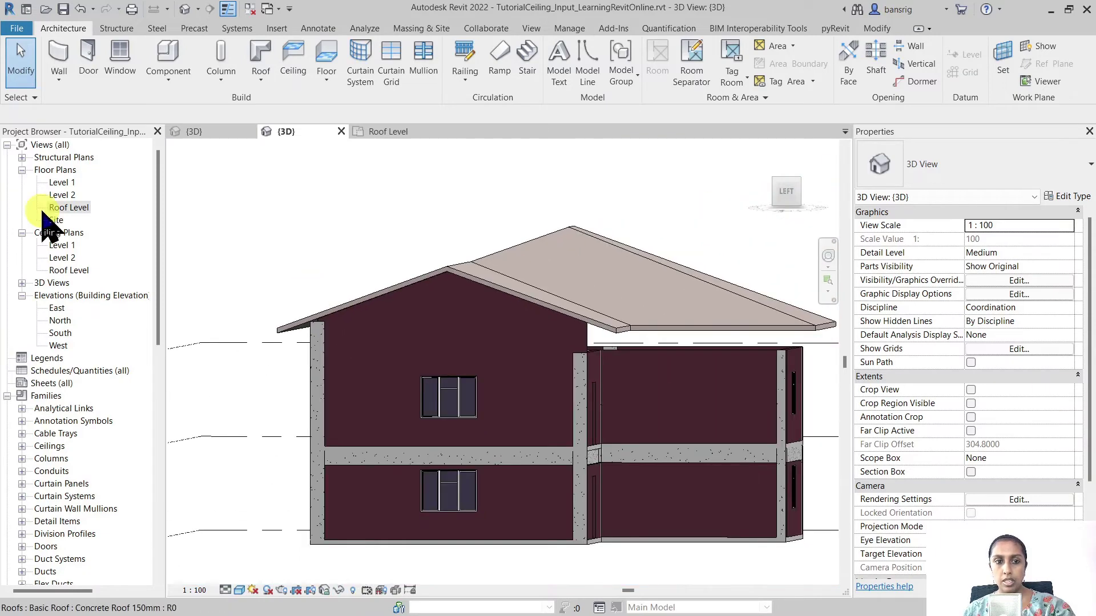
double_click(57, 207)
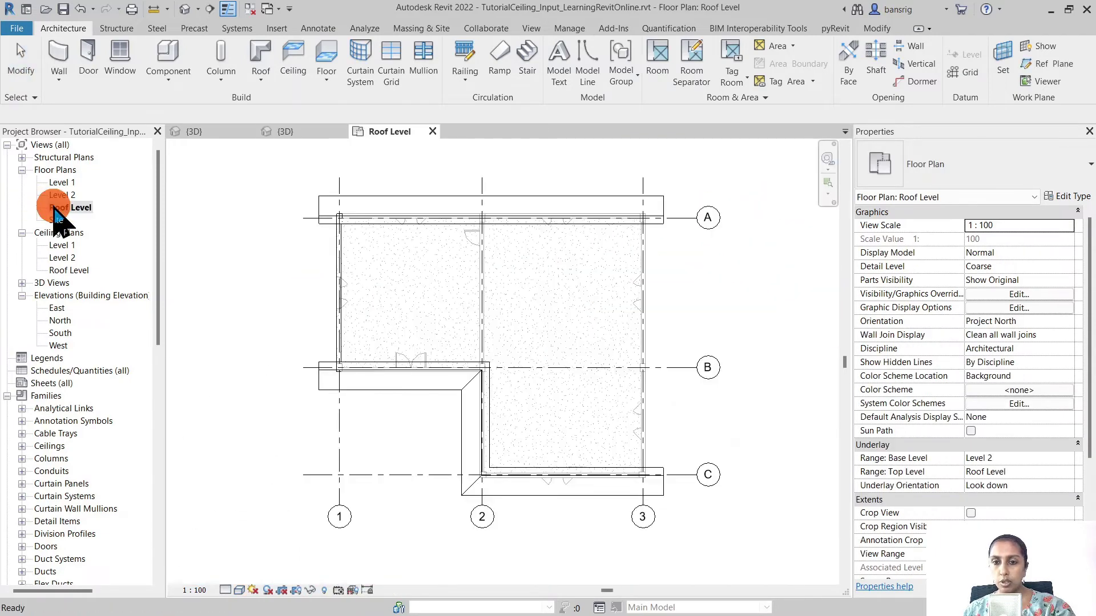
left_click(319, 387)
left_click(593, 68)
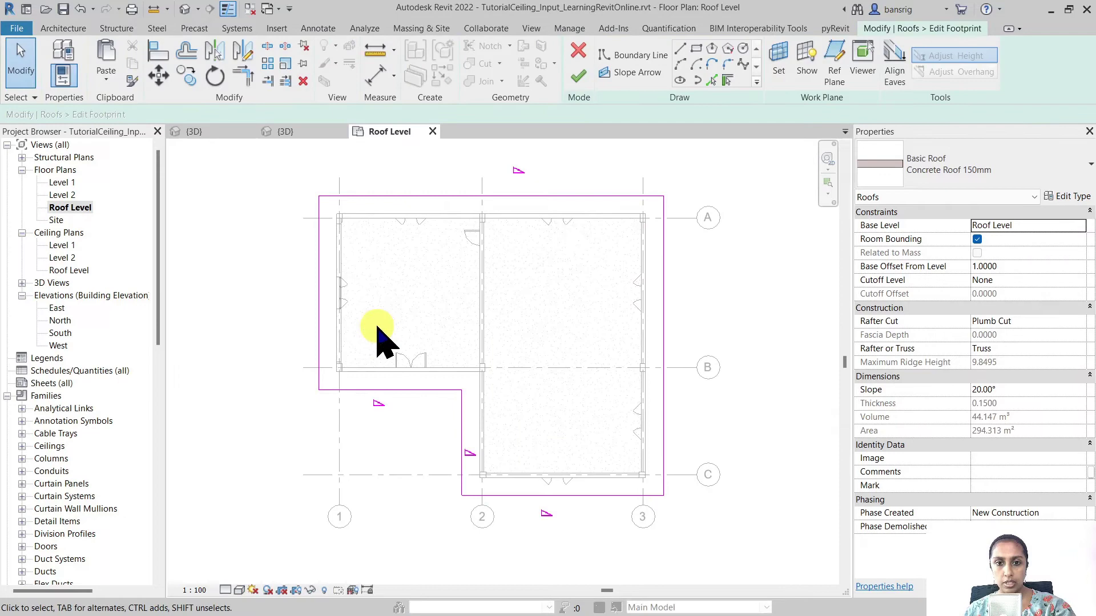
middle_click_drag(406, 340, 416, 392)
scroll(408, 397, "up", 2)
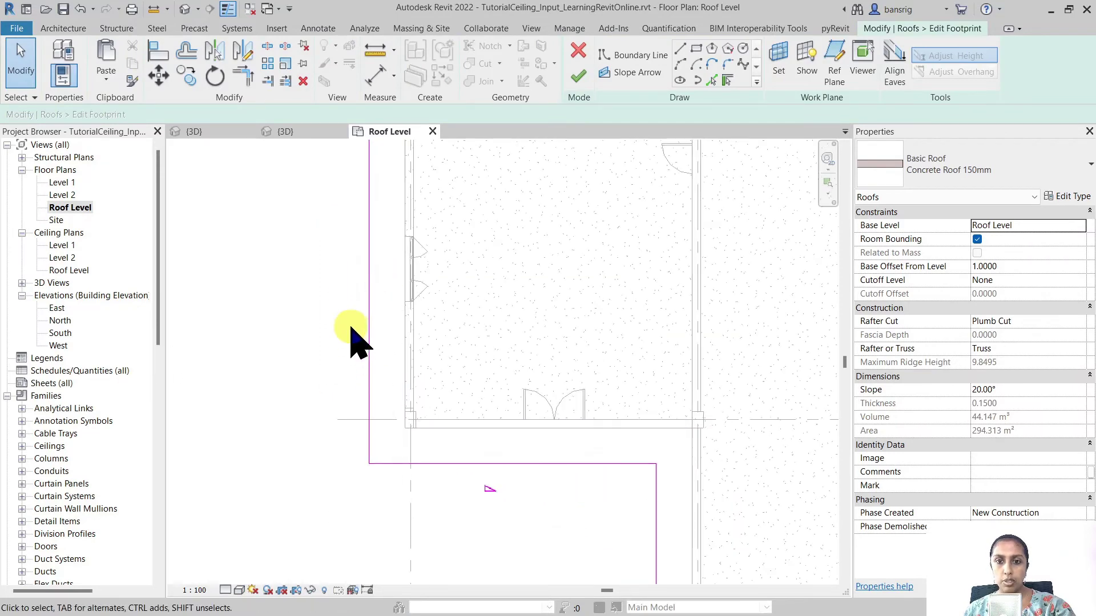
Draw a horizontal and a vertical boundary line forming an inward notch on the left wing.
left_click(679, 50)
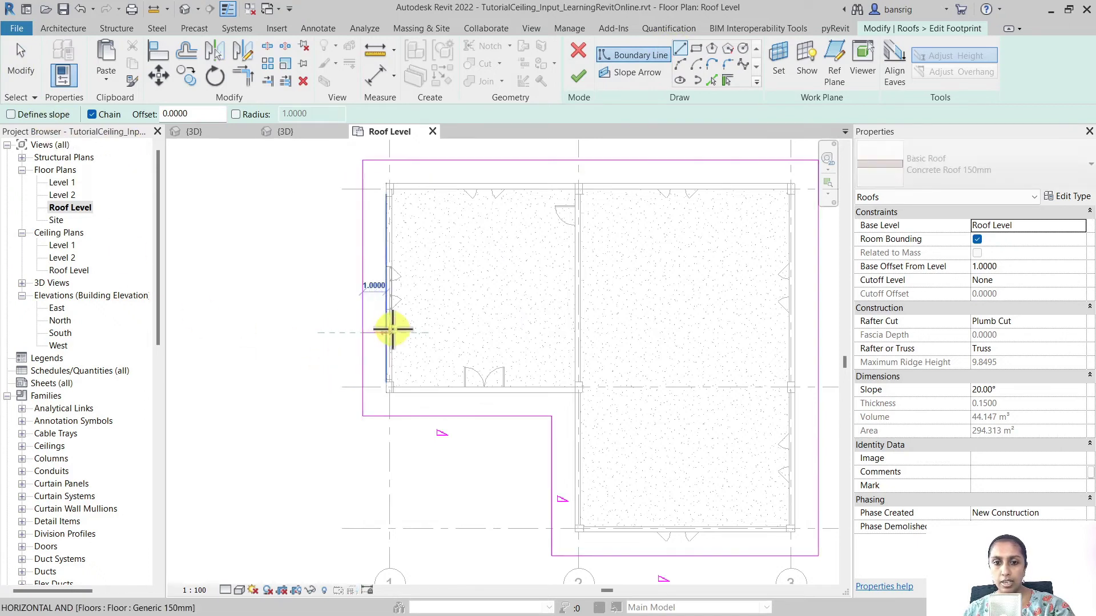
left_click(363, 332)
left_click(445, 331)
left_click(448, 415)
key("Escape")
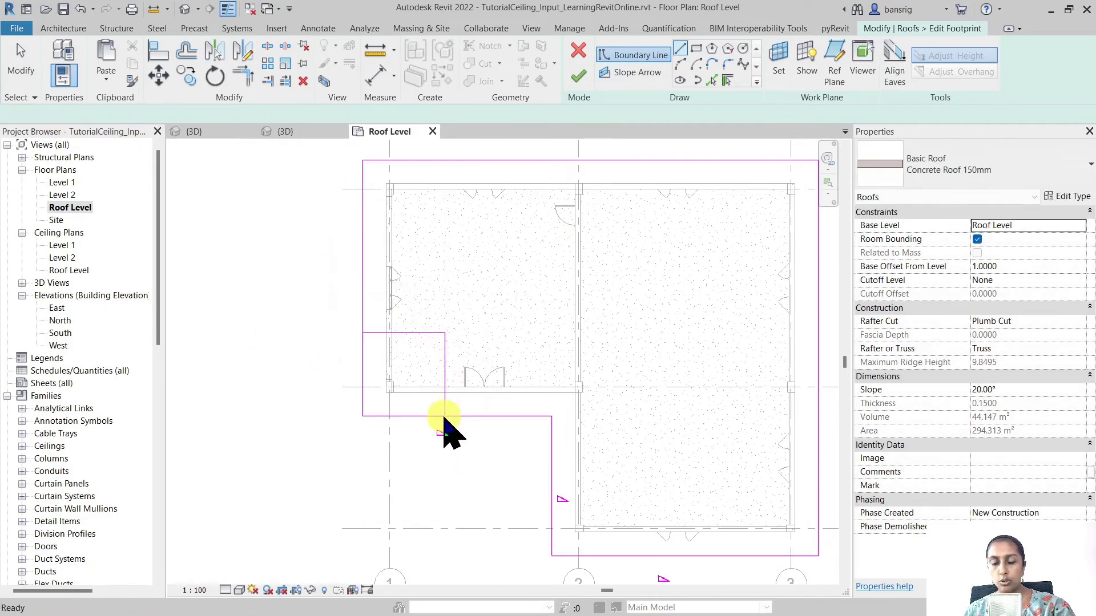
key("Escape")
Trim the left and bottom boundary lines into corners with the new notch lines.
key("t")
key("r")
left_click(362, 254)
left_click(375, 331)
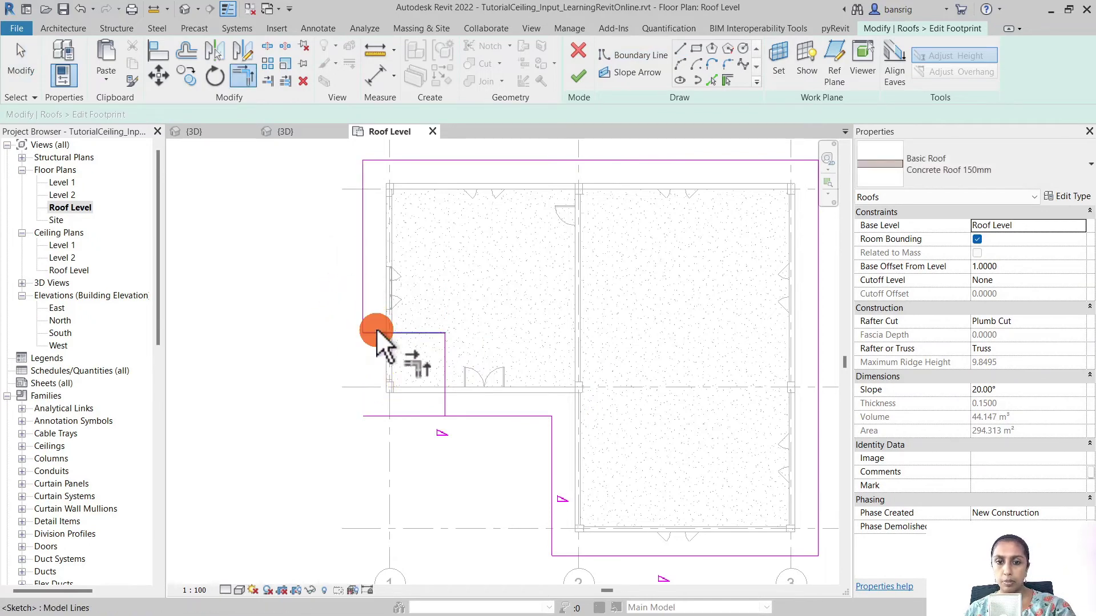
left_click(444, 369)
left_click(484, 416)
key("Escape")
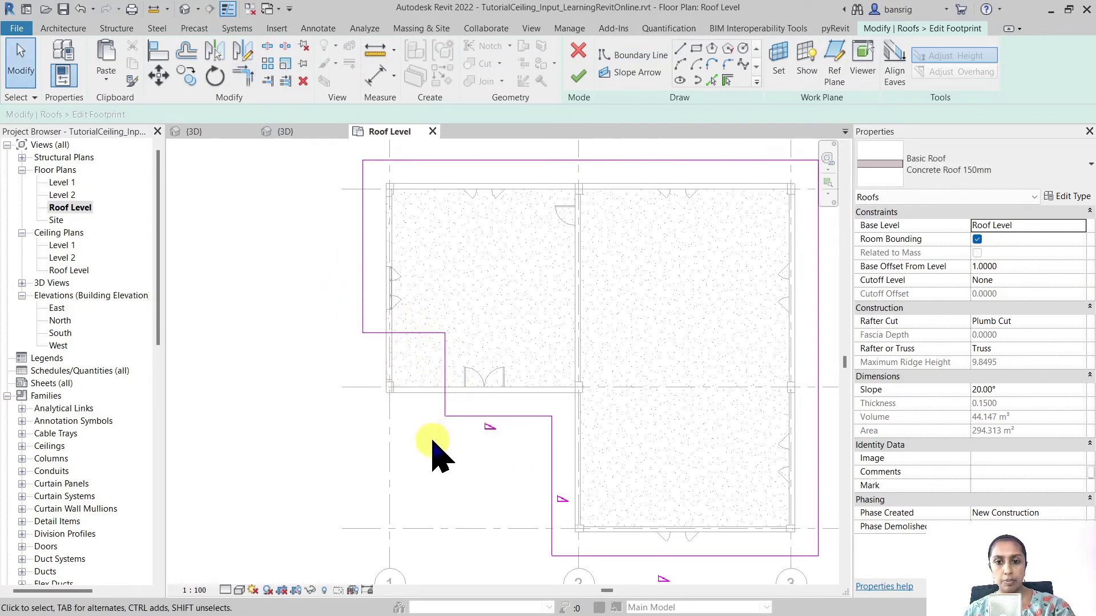
Finish the footprint edit and view the notched roof in 3D.
left_click(581, 77)
left_click(184, 8)
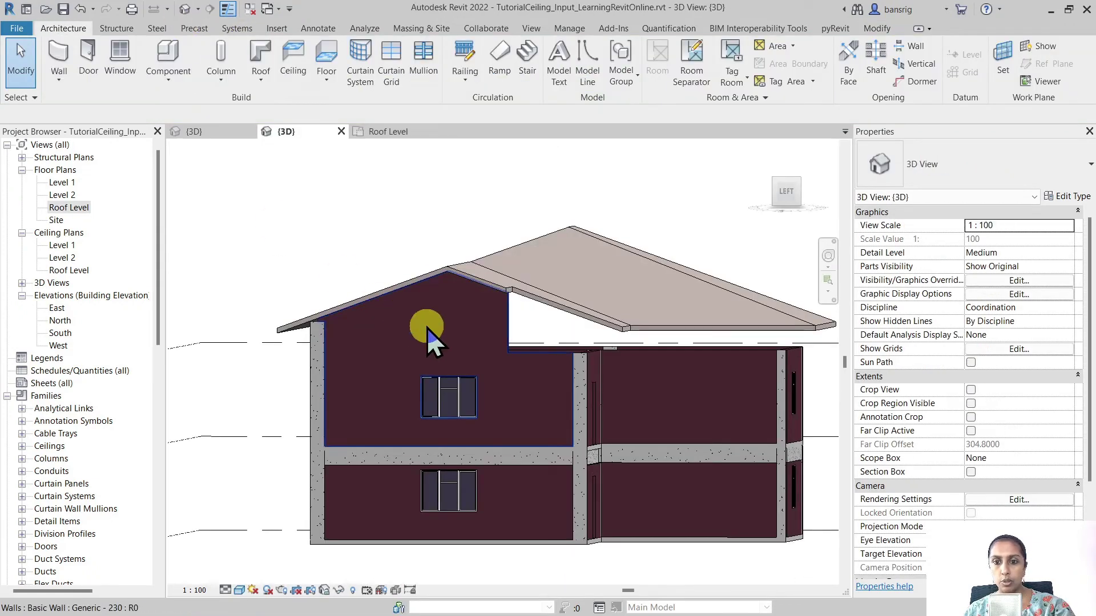
middle_click_drag(428, 331, 486, 492, "shift")
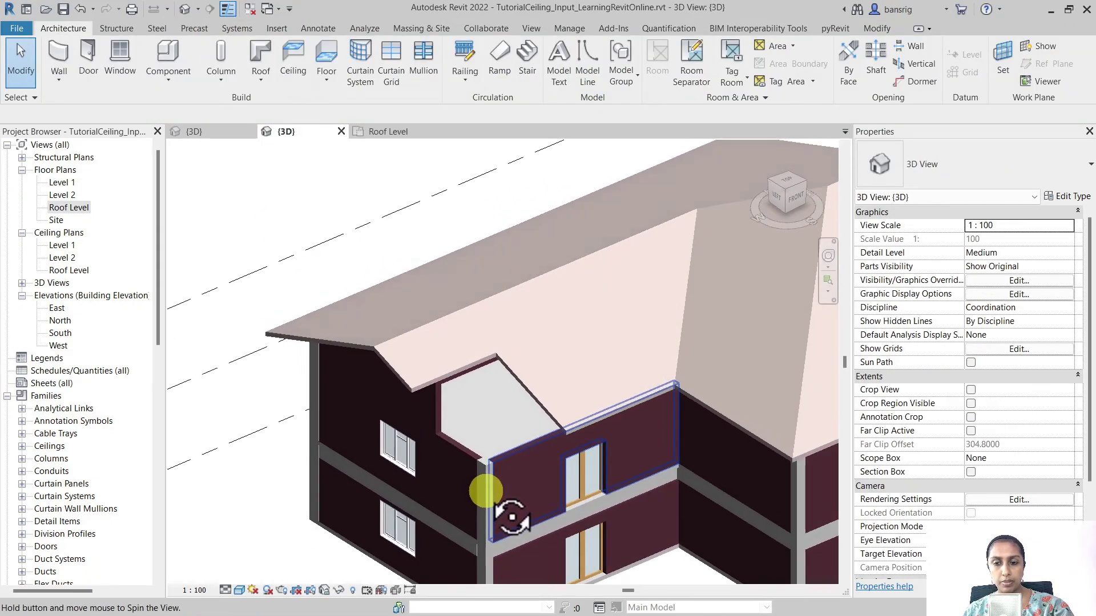
scroll(428, 471, "down", 3)
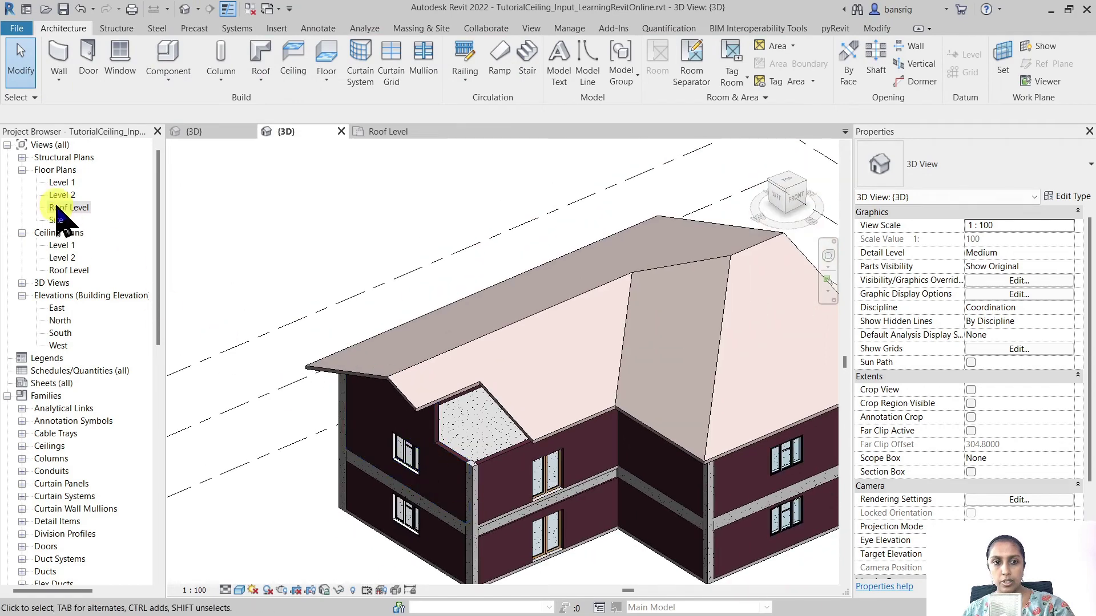
Sketch a rectangular boundary inside the roof footprint near the L's inner corner.
double_click(57, 207)
left_click(451, 408)
left_click(588, 60)
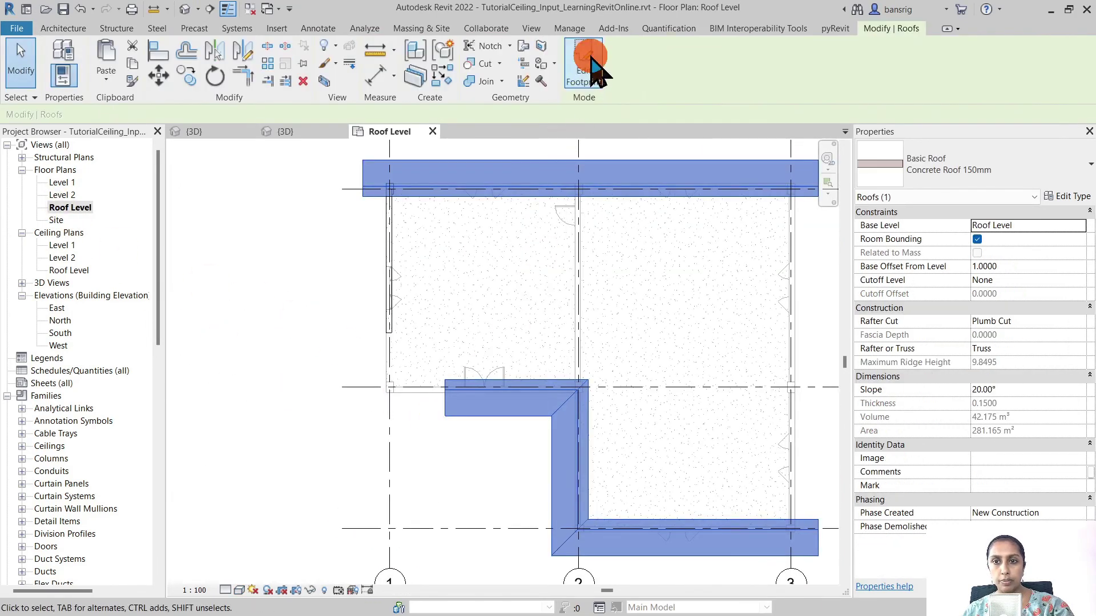
left_click(696, 48)
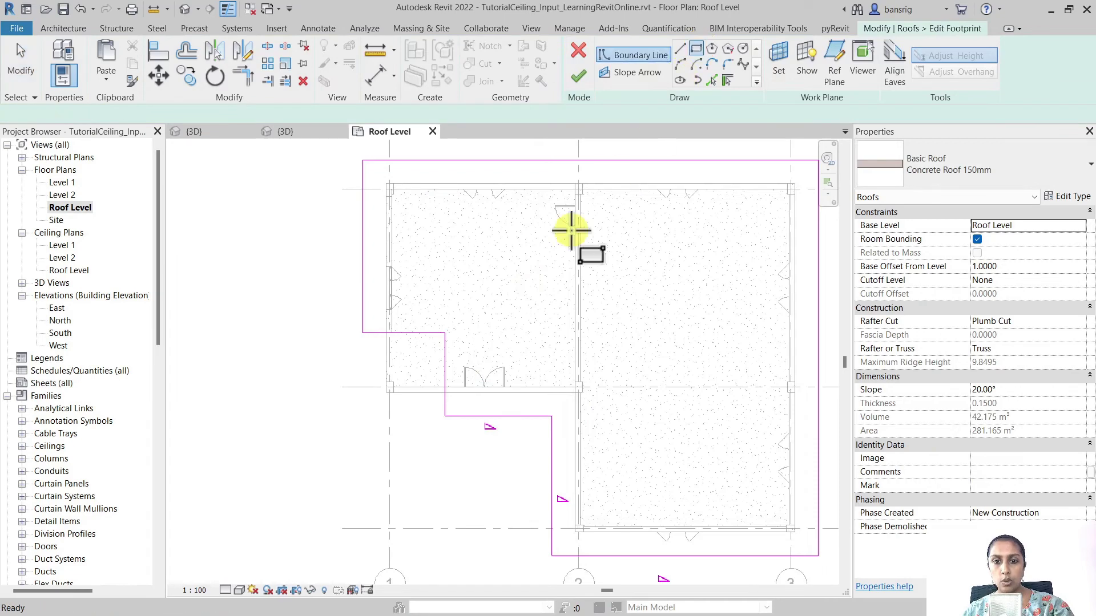
left_click(460, 354)
left_click(510, 411)
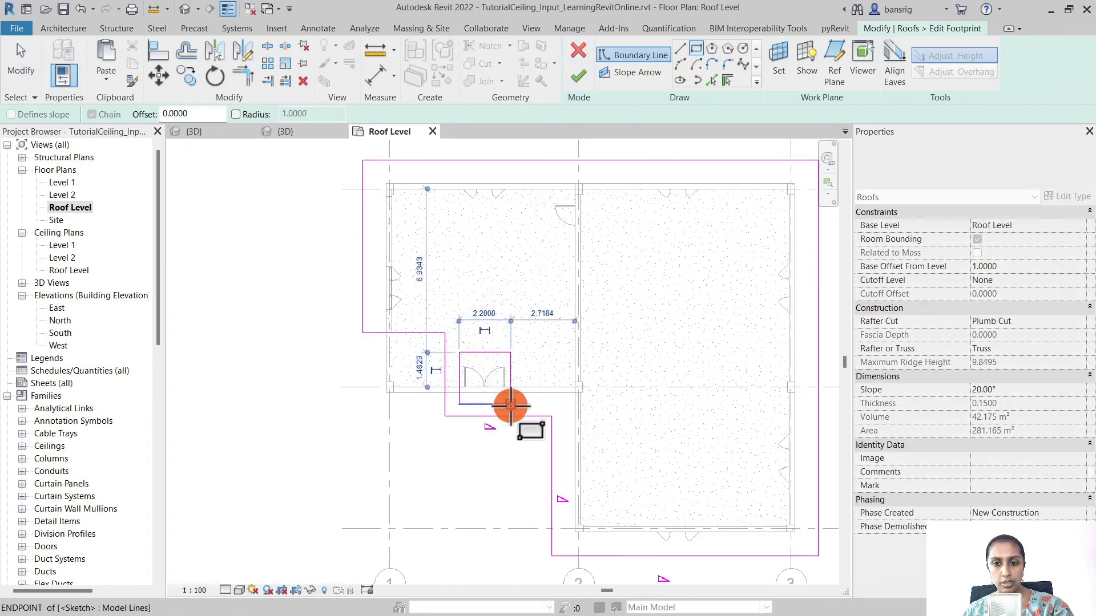
key("Escape")
key("Escape")
Finish the footprint edit and view the roof opening in 3D.
scroll(508, 462, "up", 2)
left_click(578, 77)
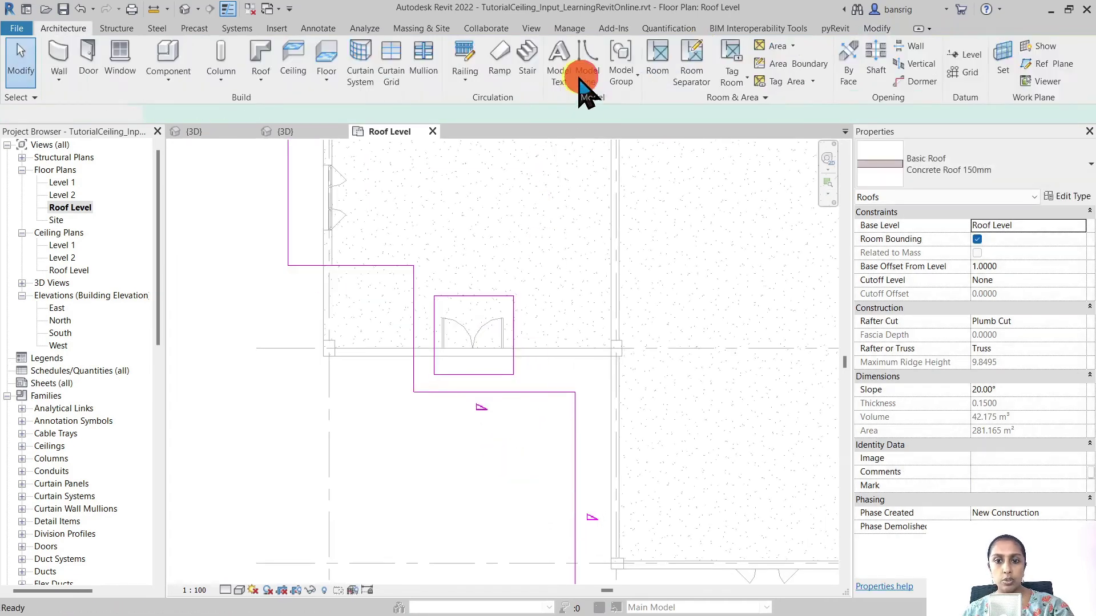
left_click(184, 10)
scroll(576, 496, "up", 5)
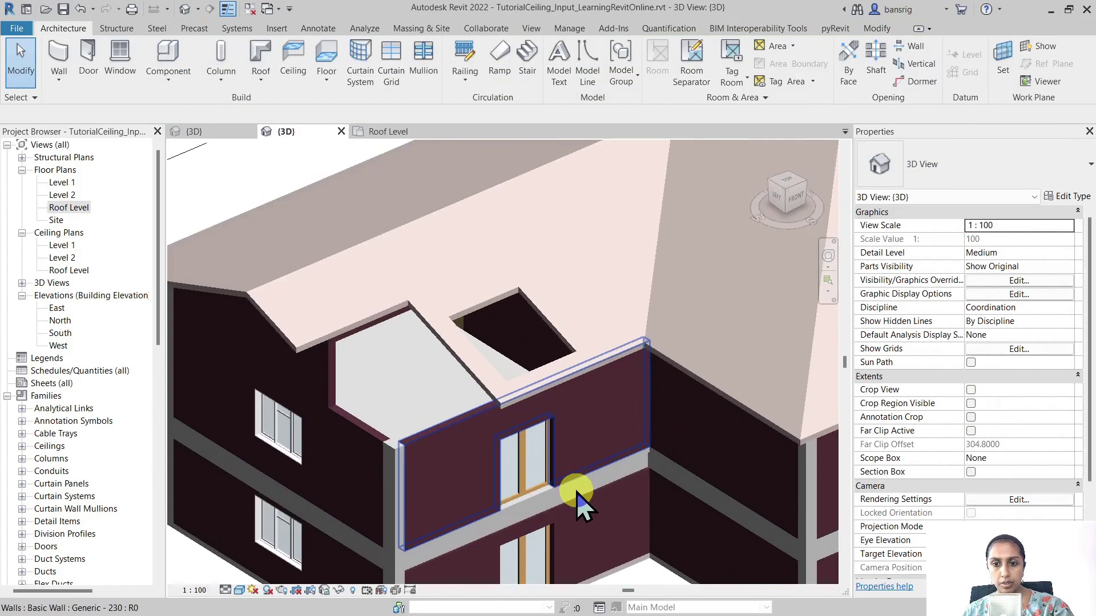